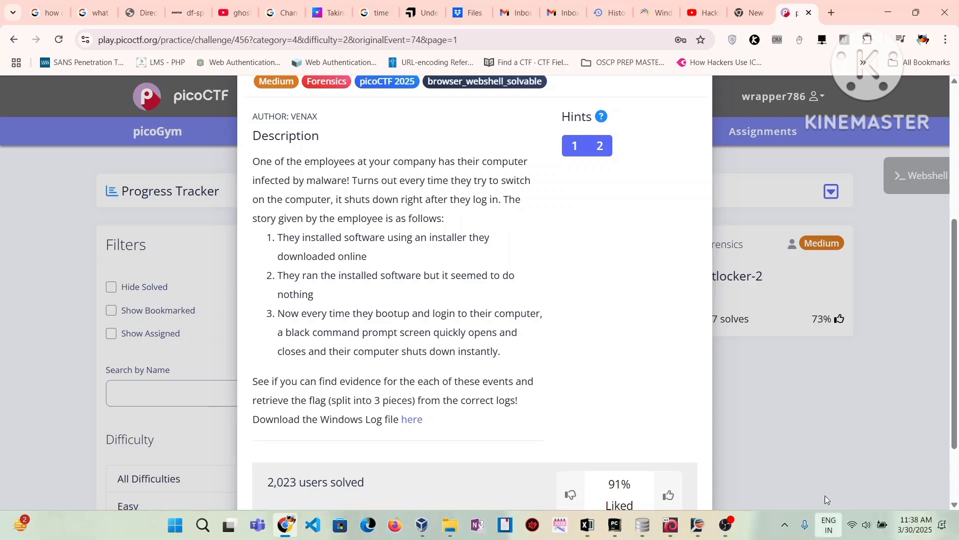
- Bring LogViewPlus forward to its start page listing the recent Windows_Logs.evtx
click(698, 525)
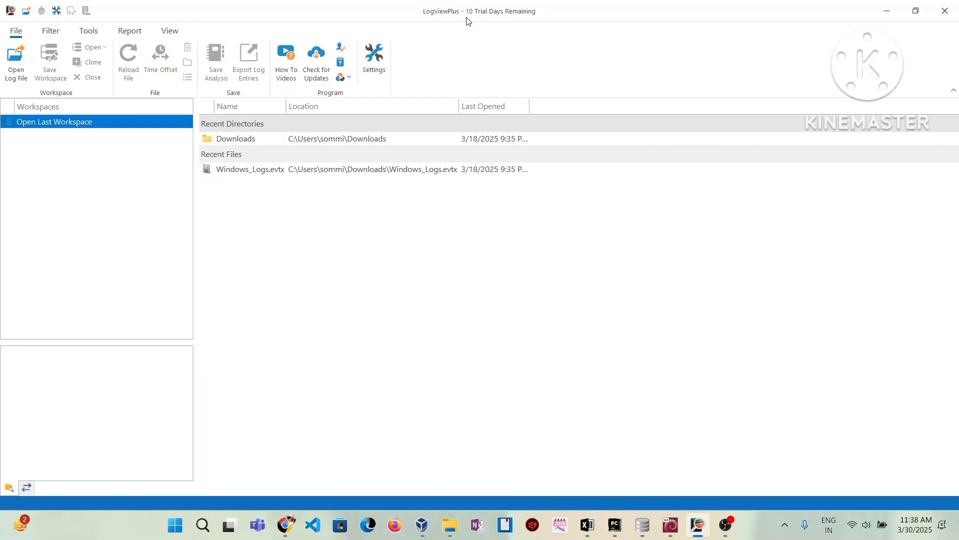
- Open Windows_Logs.evtx from the Downloads folder under Recent Files
click(420, 170)
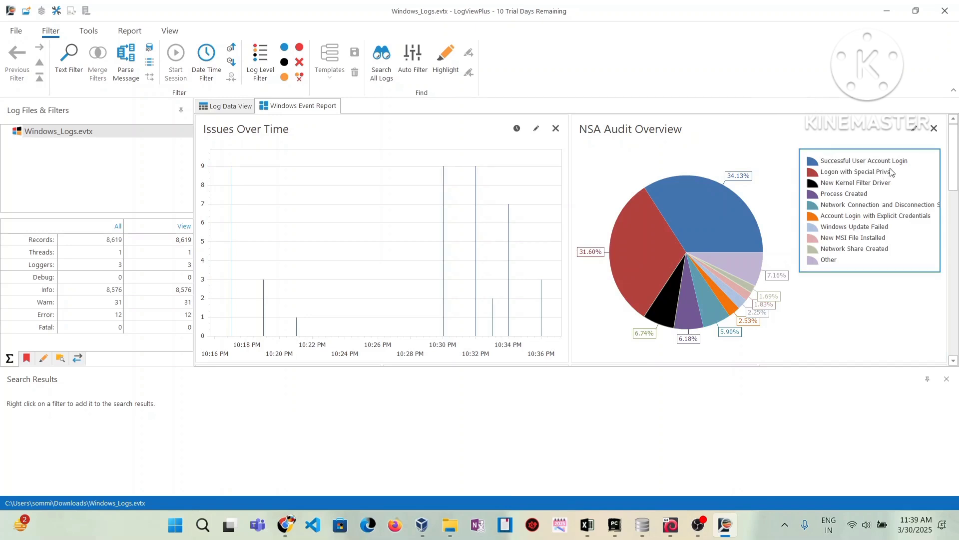
- Filter to New MSI File Installed events and select the Totally_Legit_Software record in Log Data View
click(867, 242)
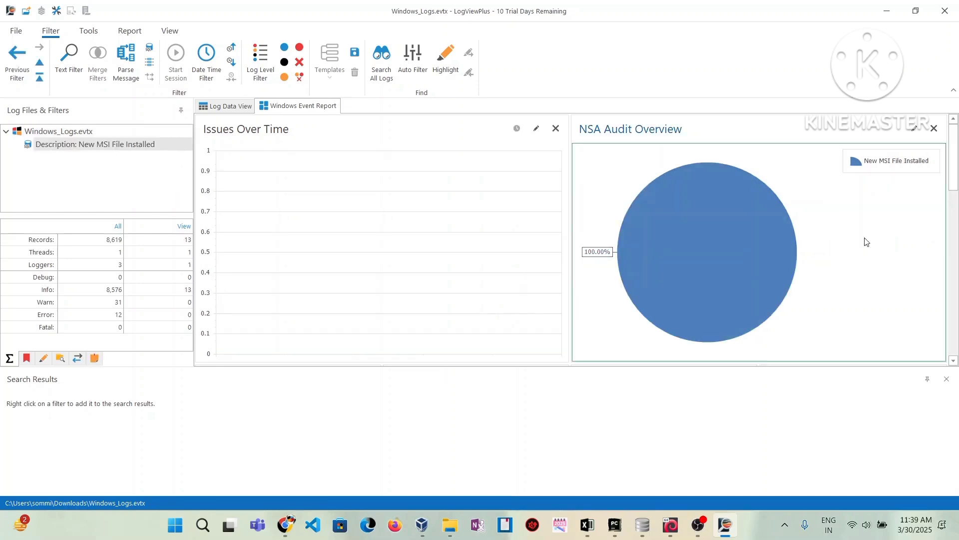
click(221, 108)
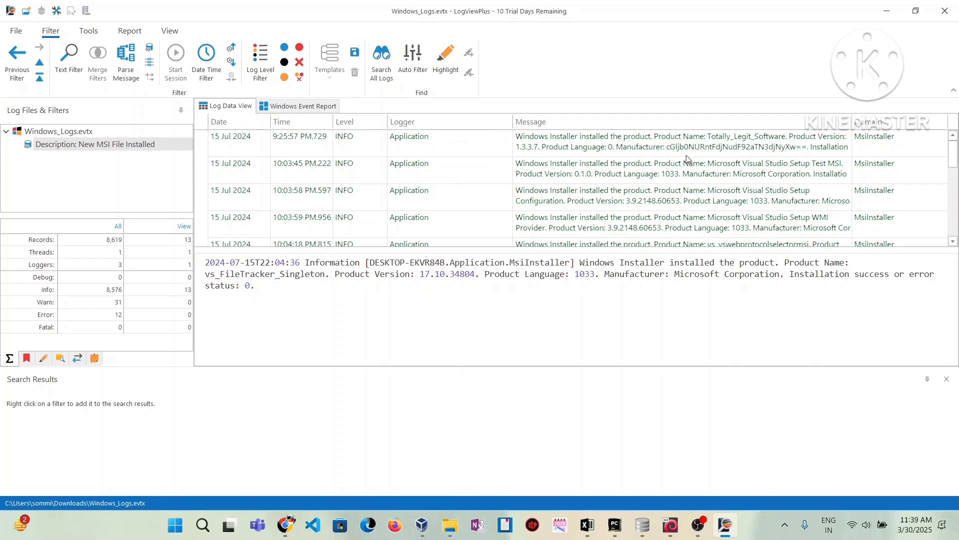
click(703, 147)
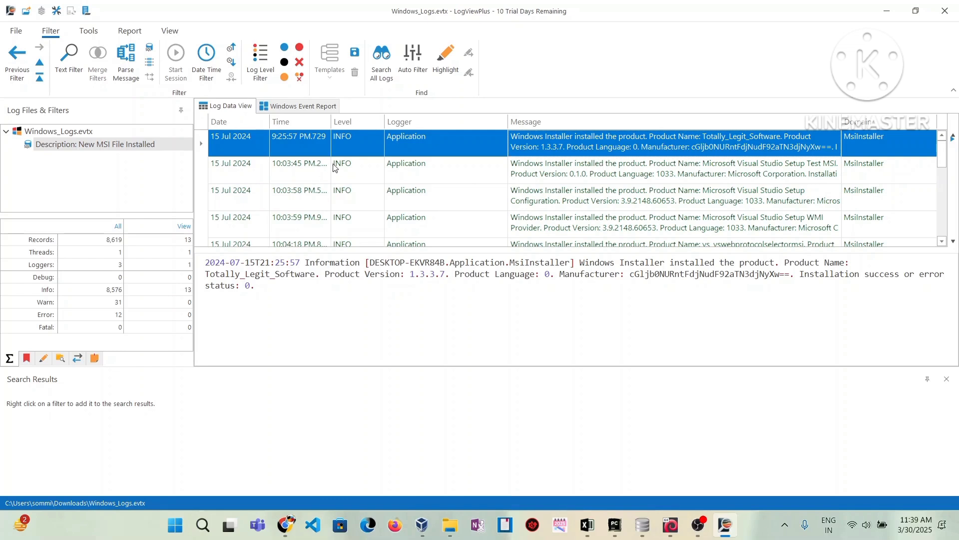
- Show the record in the full unfiltered log and copy its base64 Manufacturer value
right_click(681, 143)
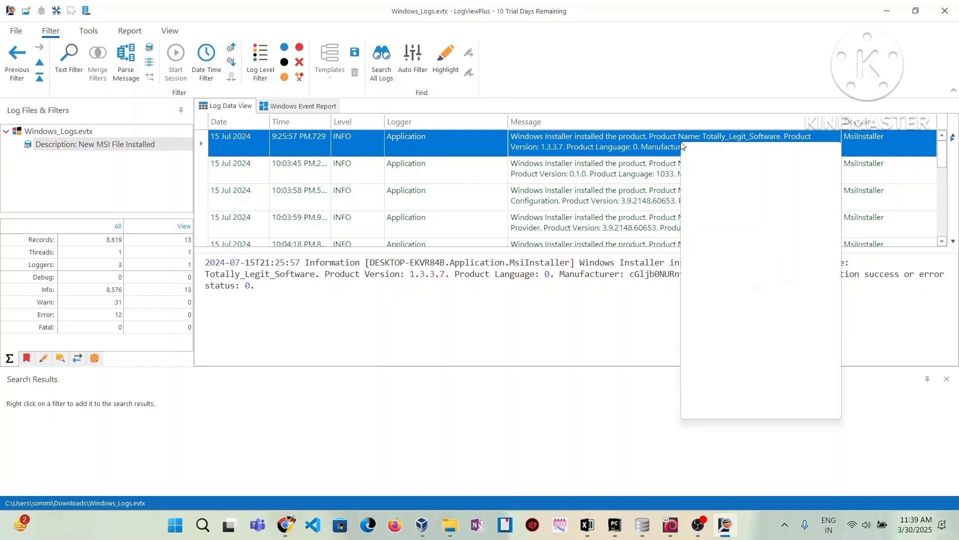
click(626, 148)
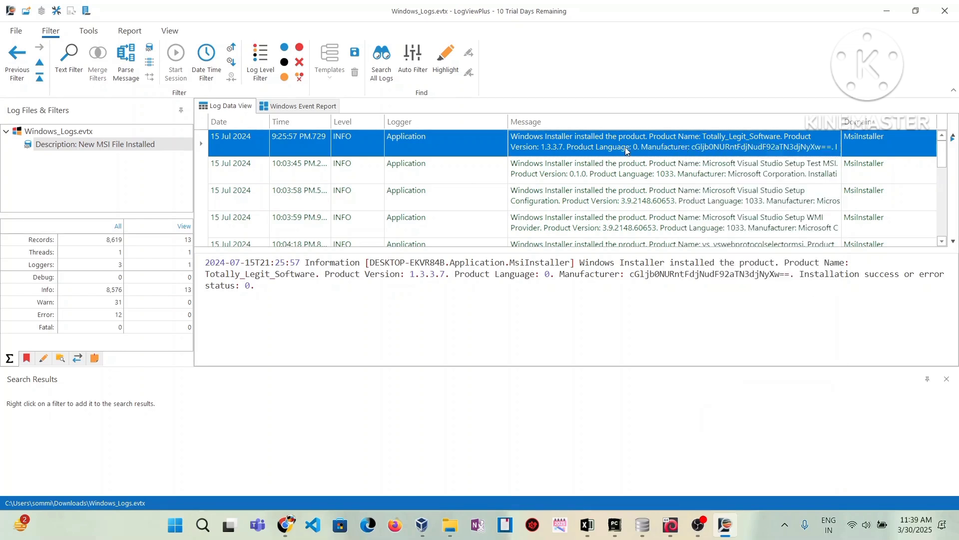
double_click(627, 149)
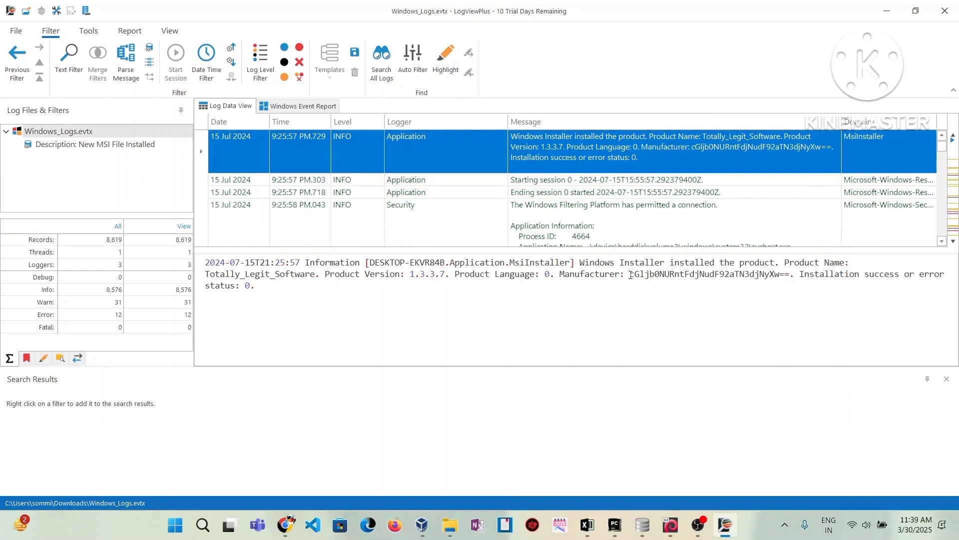
drag(630, 274, 790, 276)
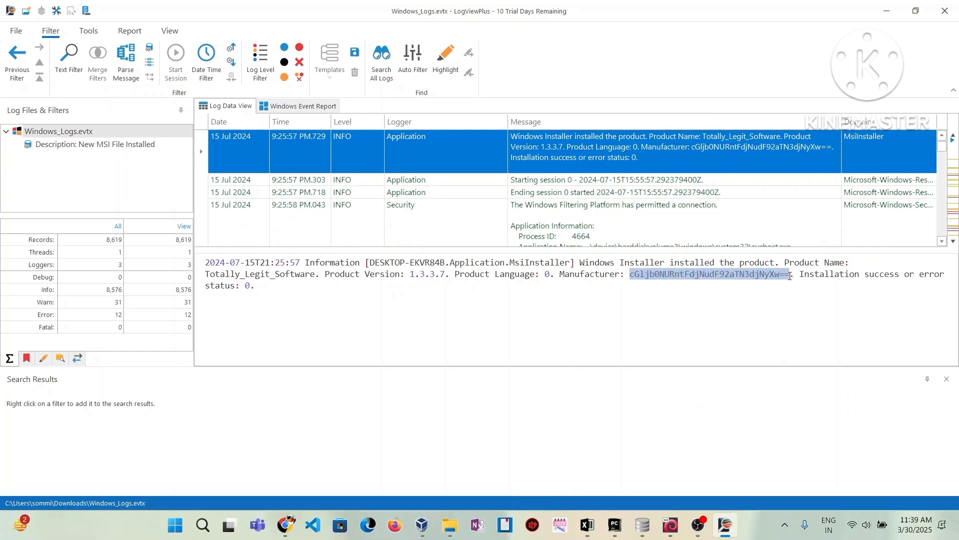
right_click(781, 276)
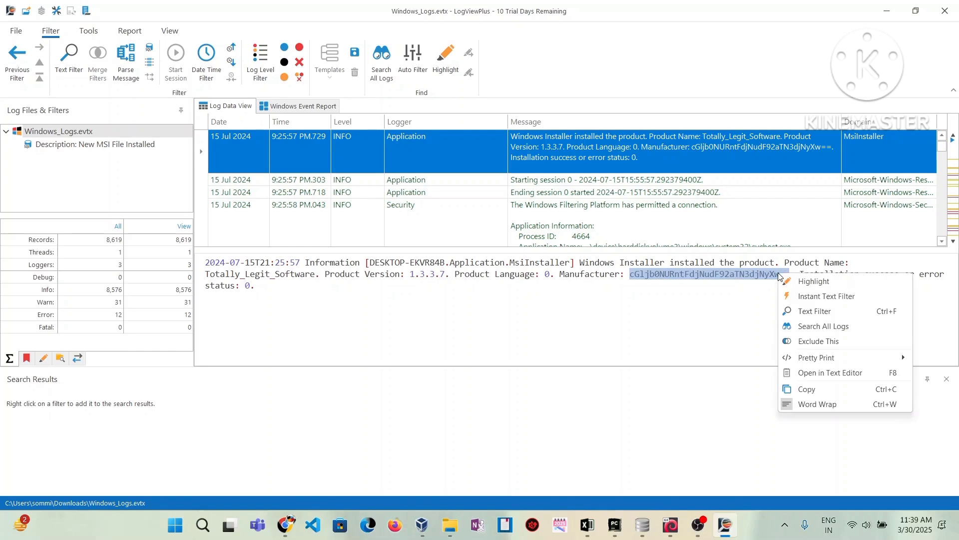
click(817, 390)
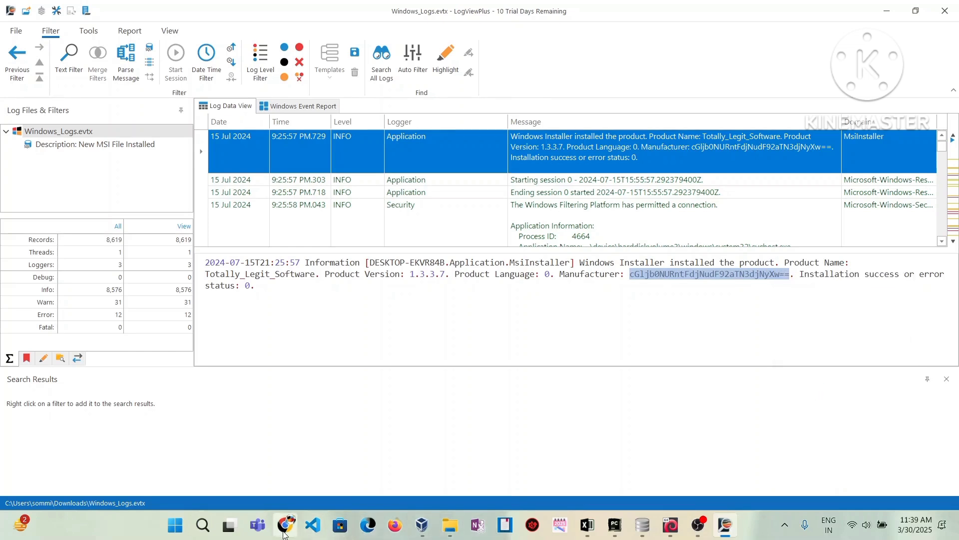
- Open base64decode.org in a new Chrome tab
mouse_move(286, 529)
click(286, 525)
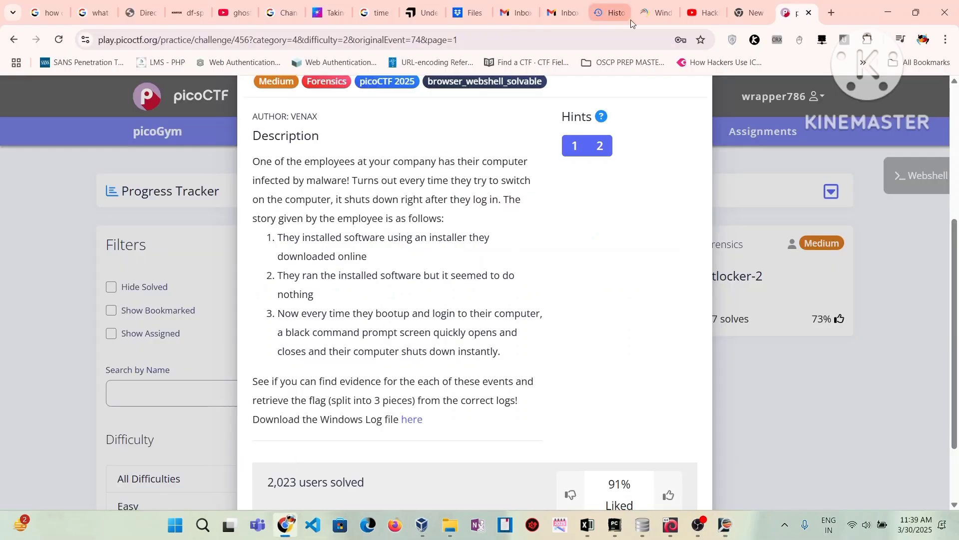
click(832, 12)
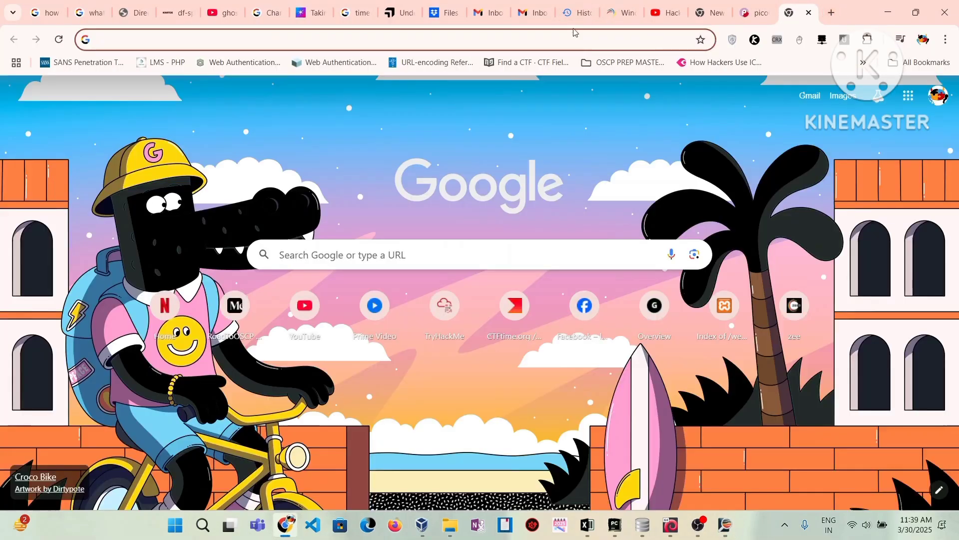
click(572, 41)
text(base64)
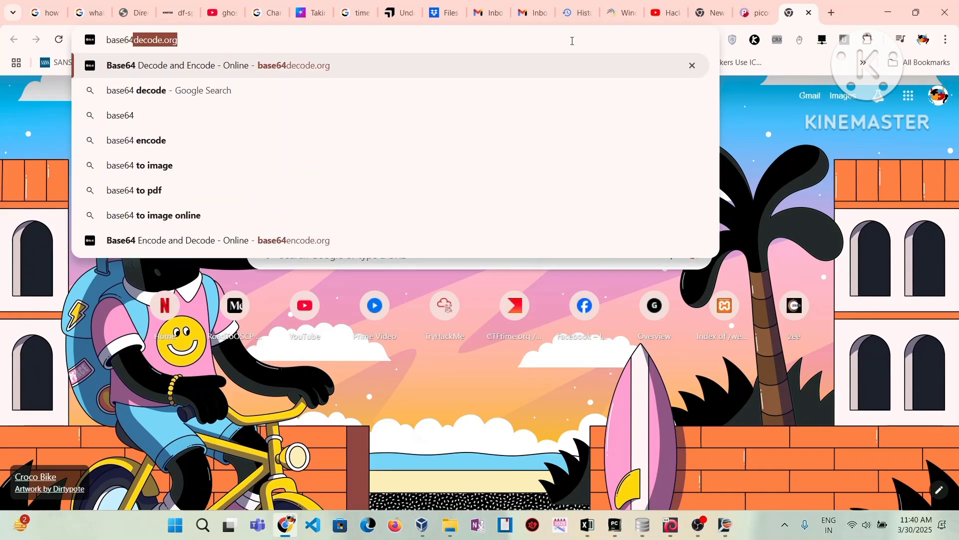
key(Return)
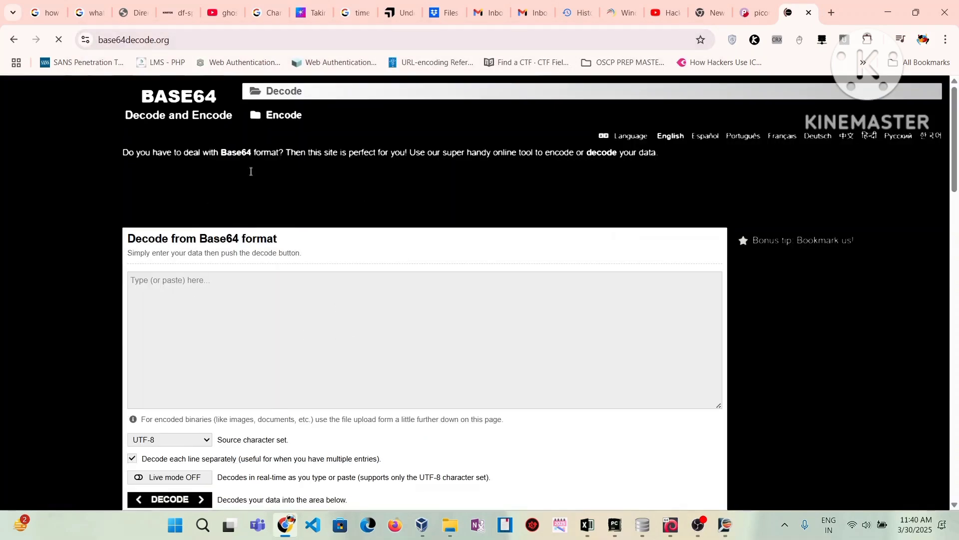
- Paste the Manufacturer string and decode it to picoCTF{Ev3nt_vi3wv3r_
click(289, 296)
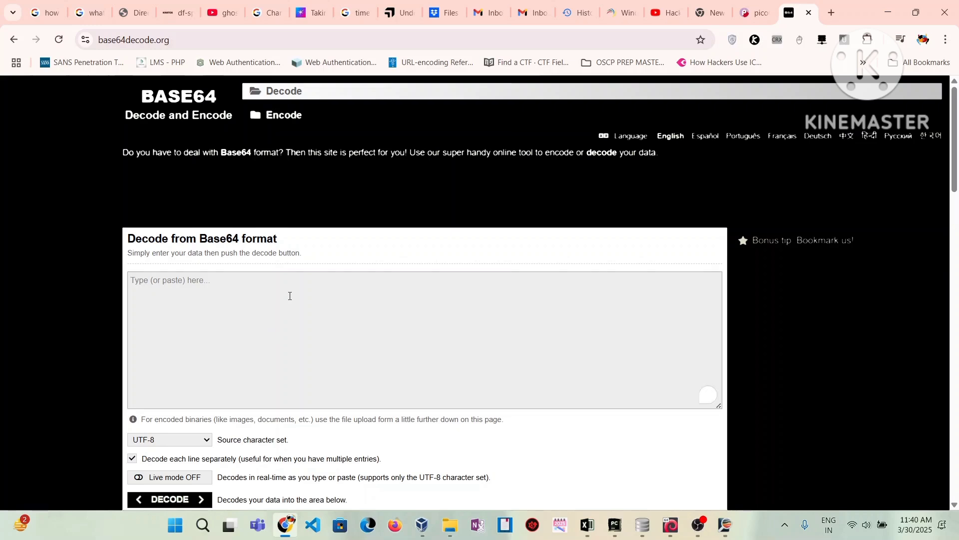
key(ctrl+v)
scroll(221, 362, down, 3)
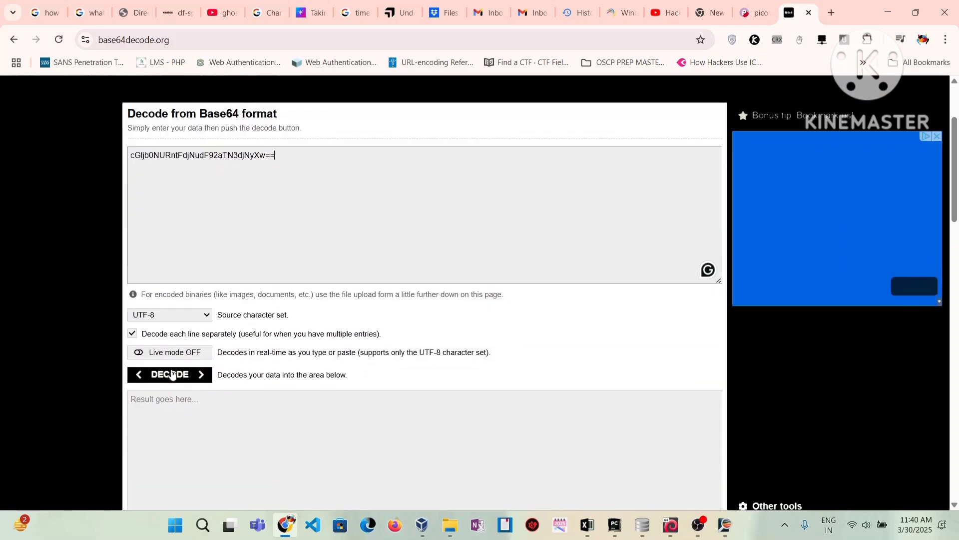
click(173, 375)
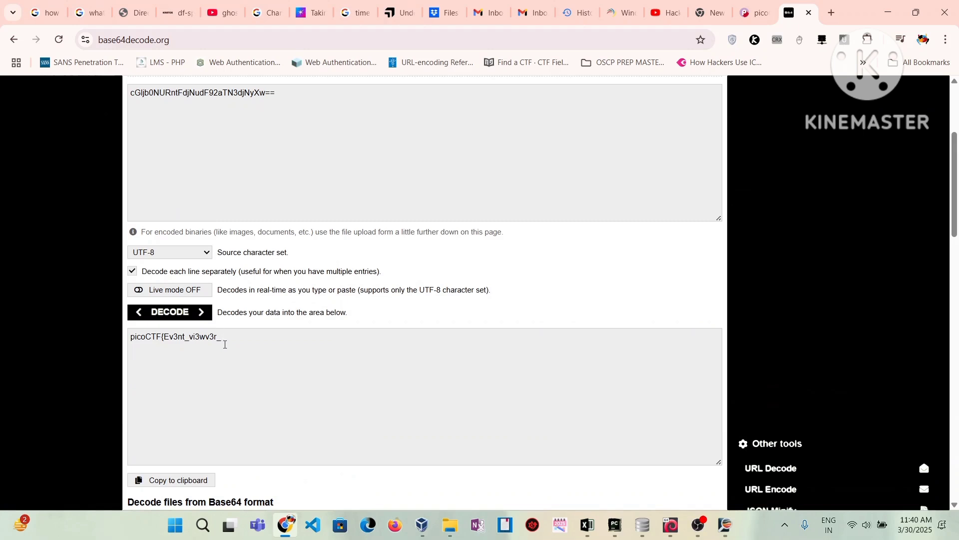
drag(225, 345, 130, 343)
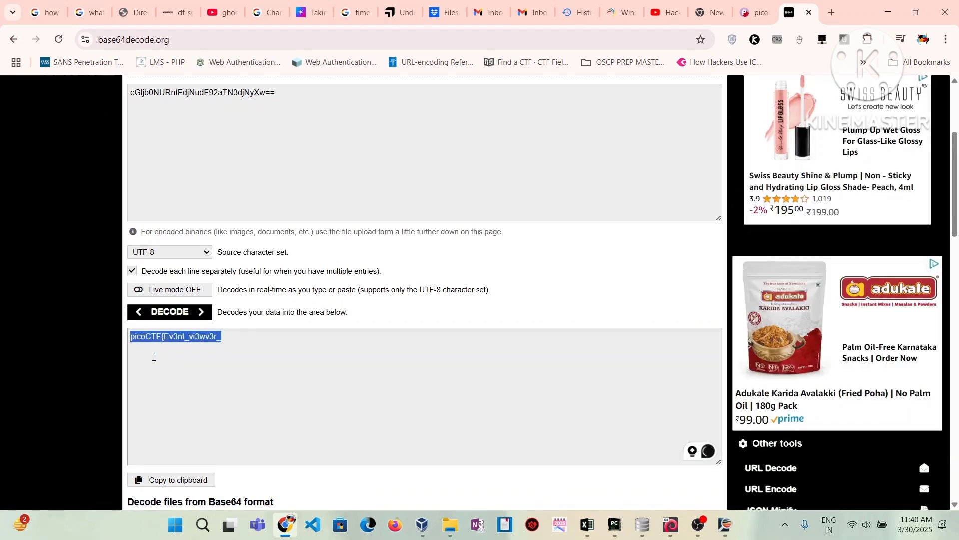
- Back in LogViewPlus, run Search All Logs for '==', finding 2 matches in Windows_Logs.evtx
click(893, 10)
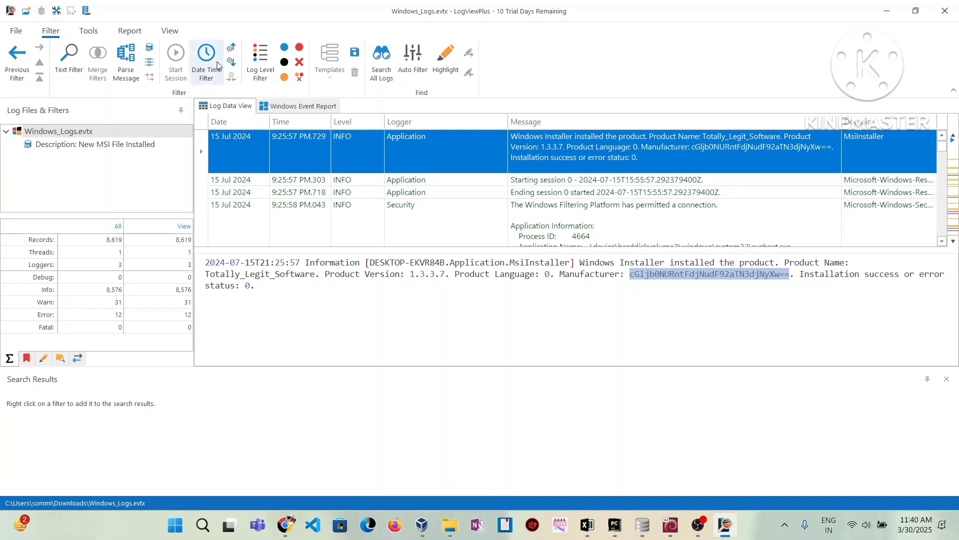
click(378, 78)
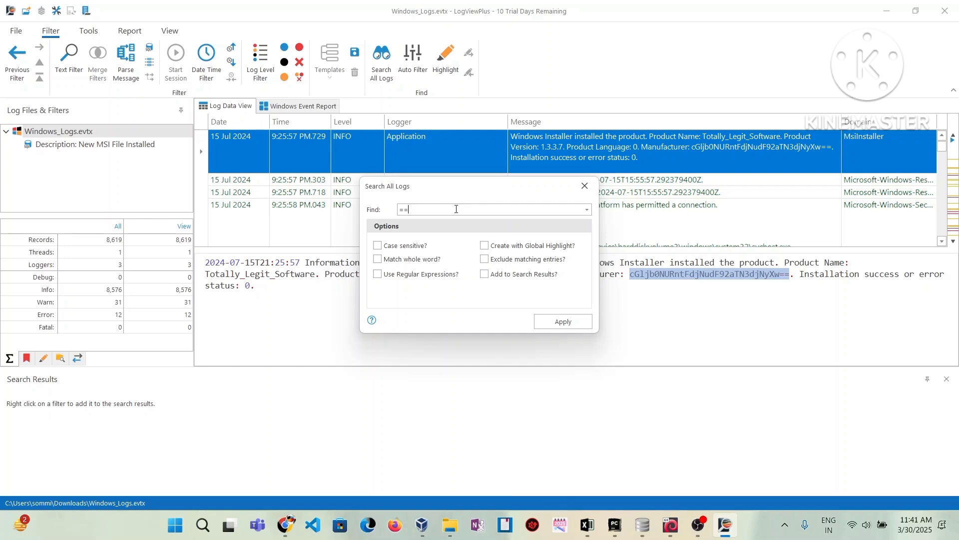
click(561, 324)
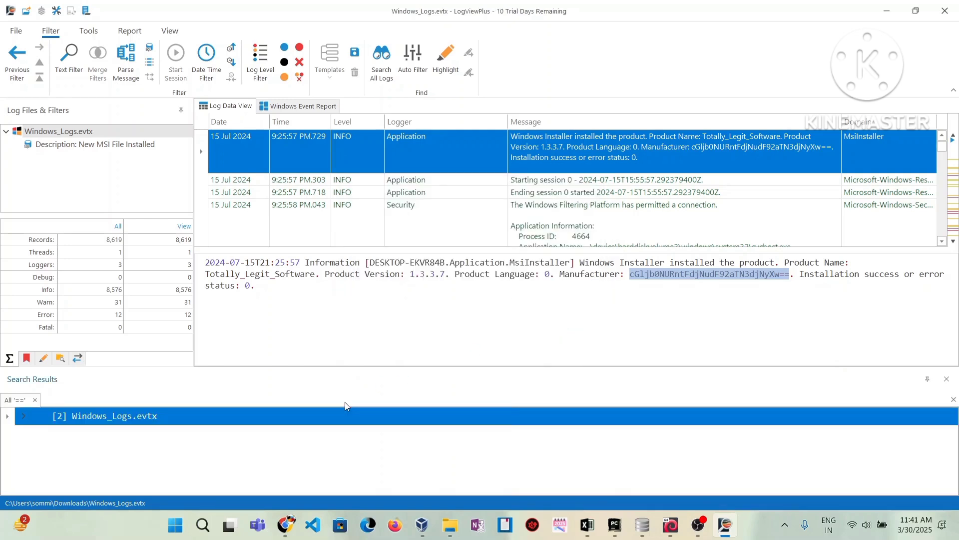
- Copy the registry-modified event's base64 Immediate Shutdown value, then minimise LogViewPlus
click(23, 415)
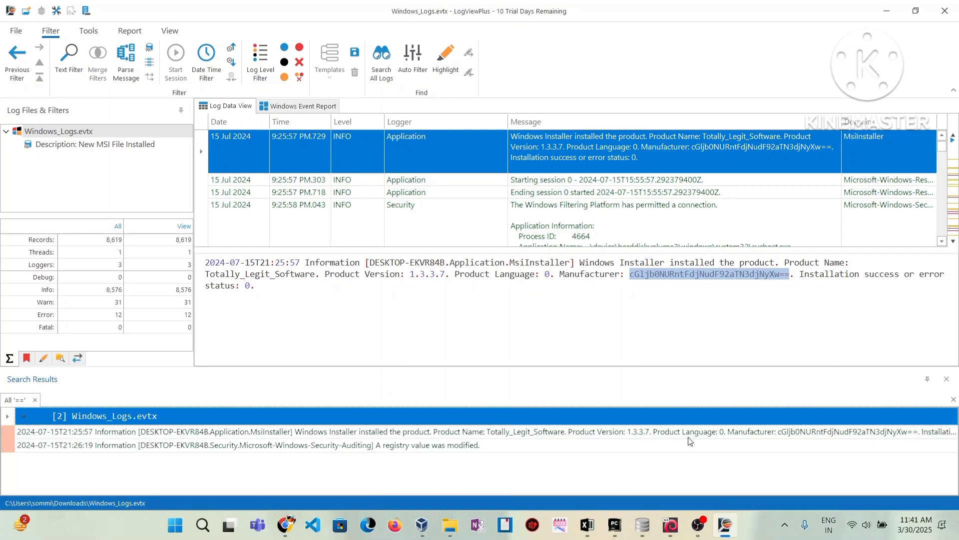
click(376, 445)
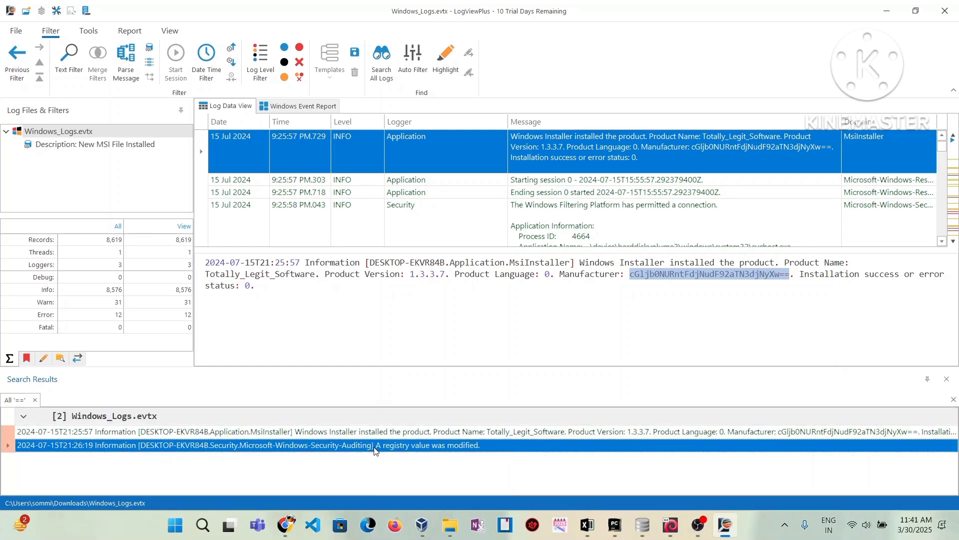
scroll(470, 334, down, 4)
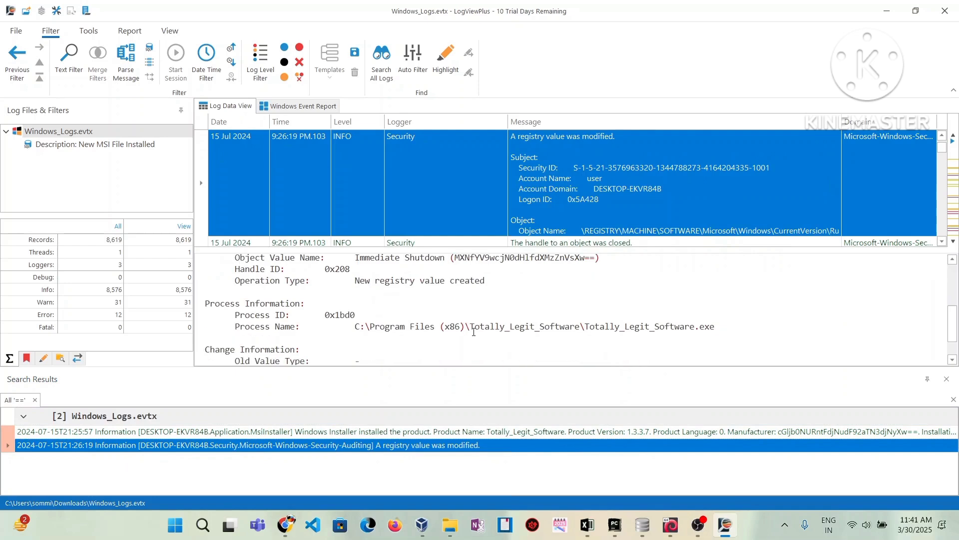
drag(453, 257, 596, 258)
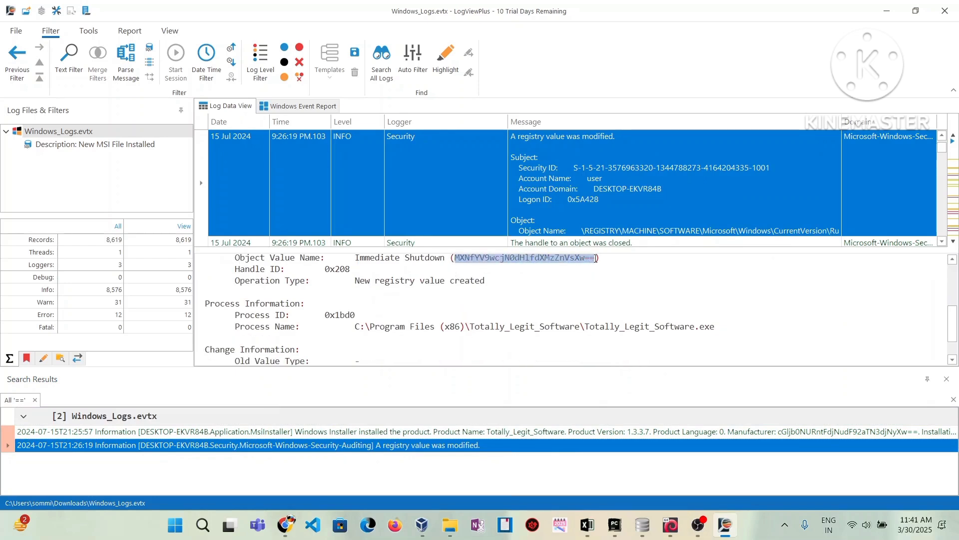
right_click(586, 260)
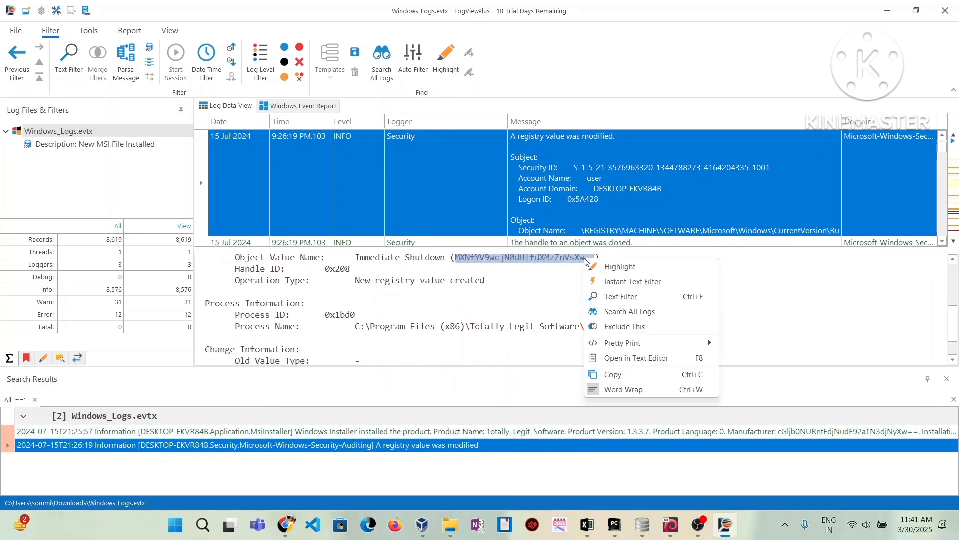
click(613, 374)
click(887, 11)
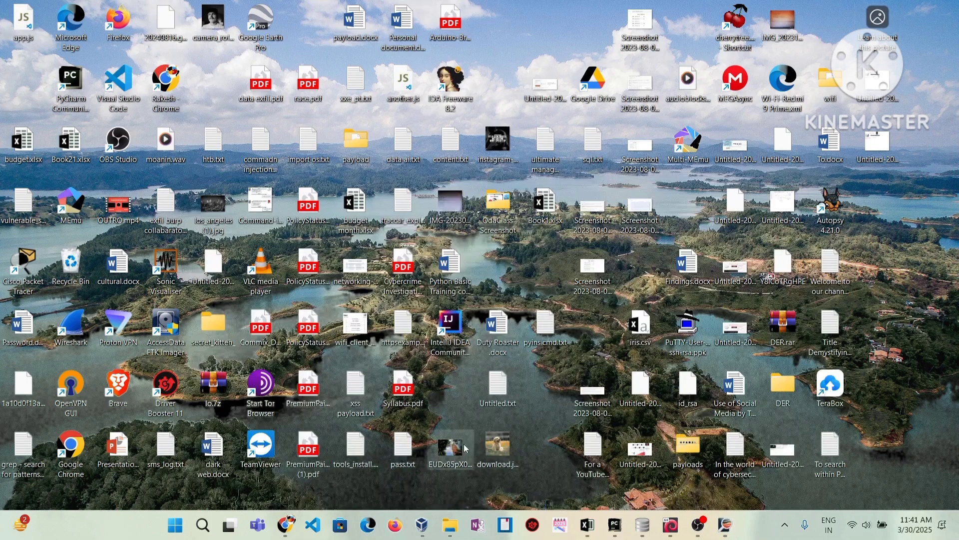
- Replace the decoder input with the registry string and decode it to 1s_a_pr3tty_us3ful_
click(286, 525)
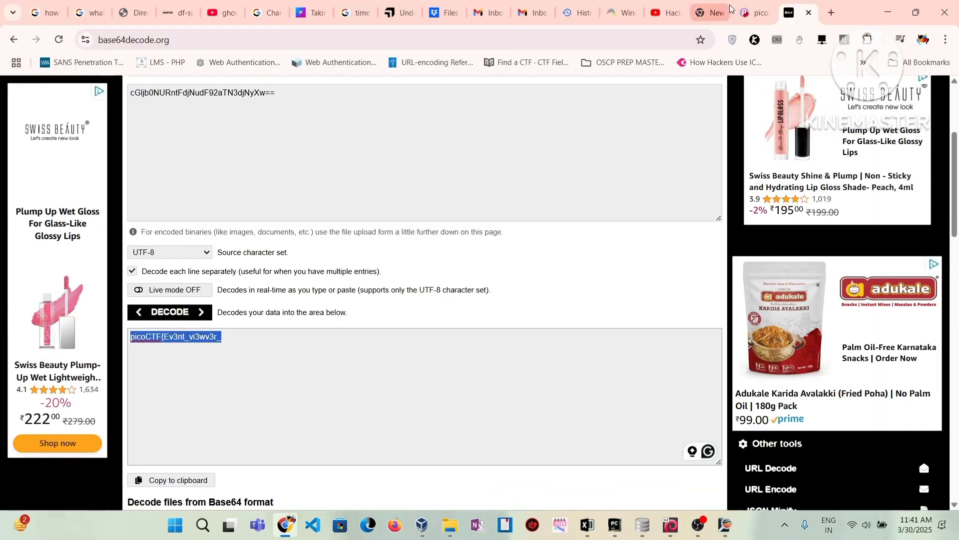
scroll(293, 135, up, 3)
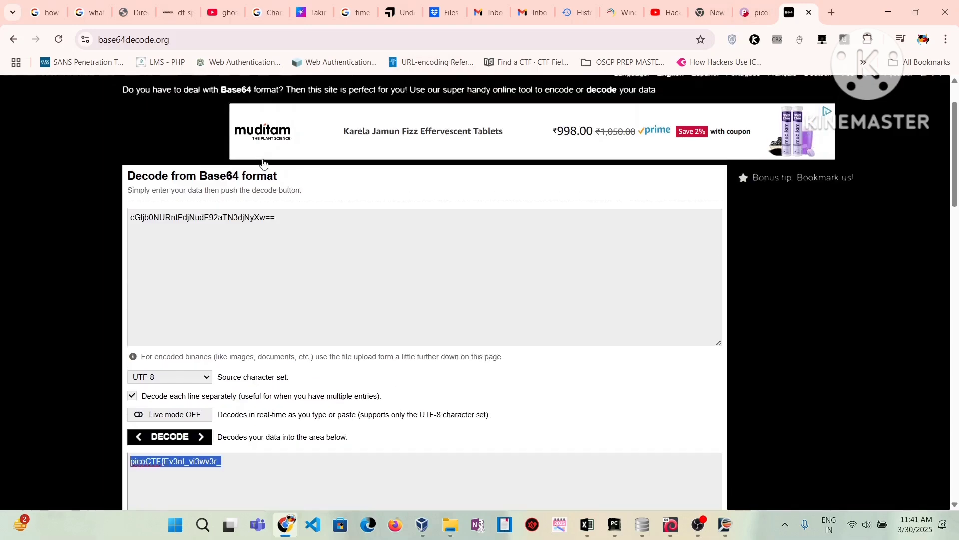
drag(282, 219, 130, 218)
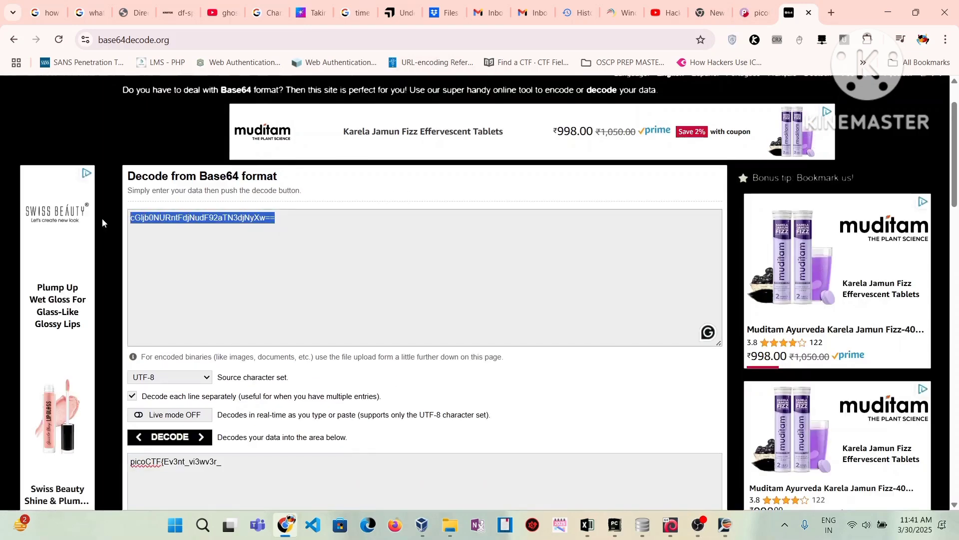
key(ctrl+v)
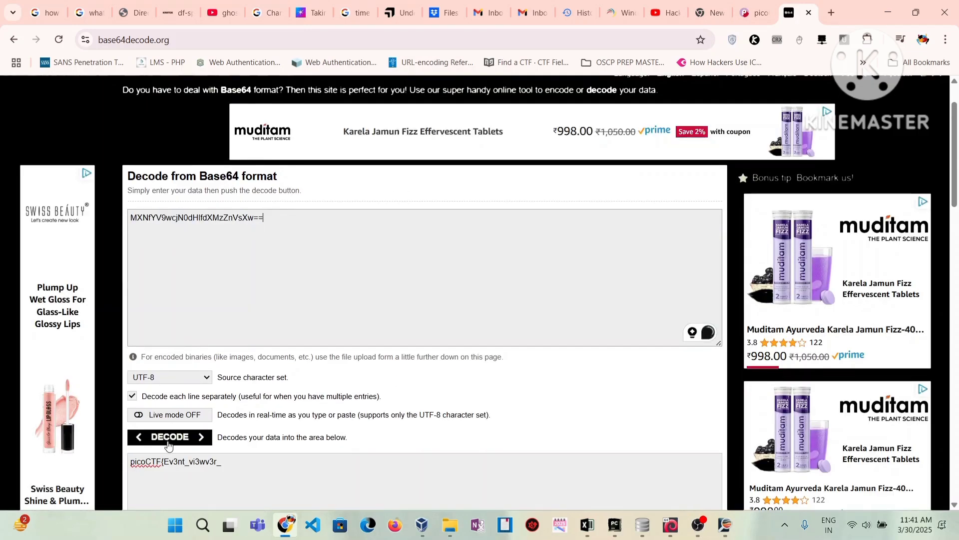
click(170, 442)
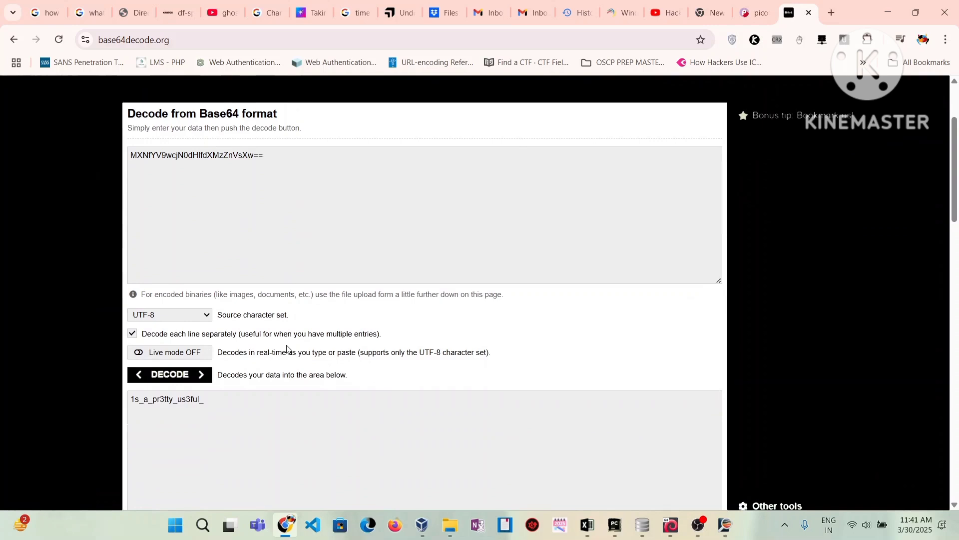
drag(214, 409, 129, 403)
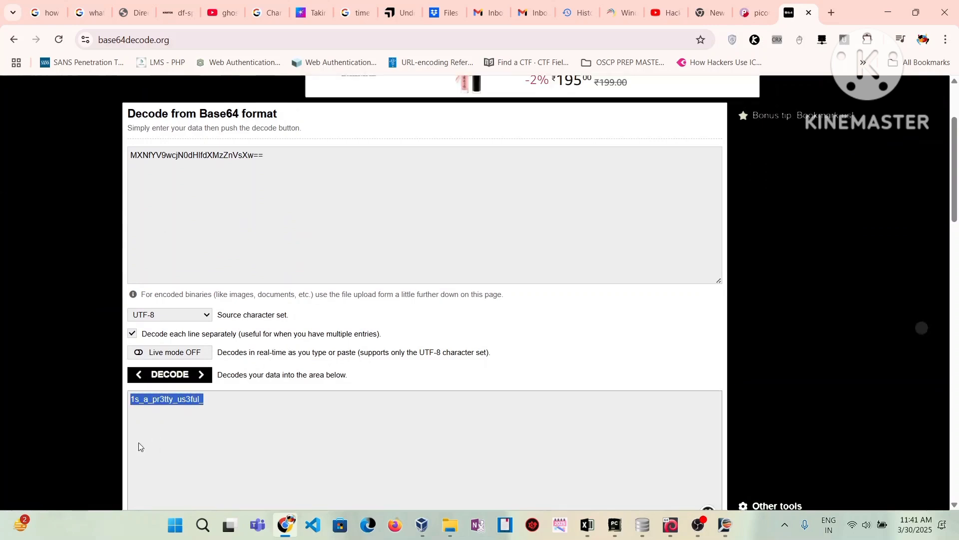
- Minimise the OBS window so LogViewPlus's shutdown.exe search results show
click(128, 156)
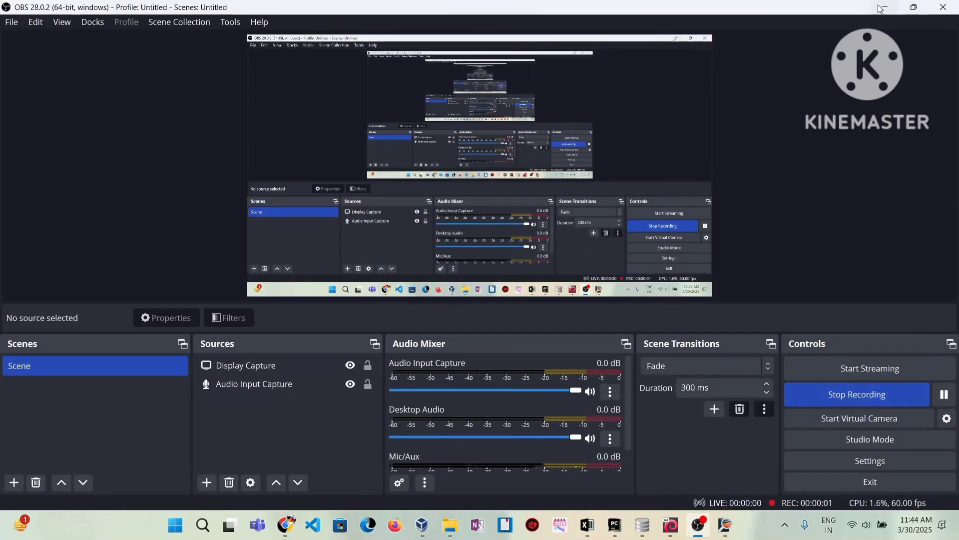
click(883, 8)
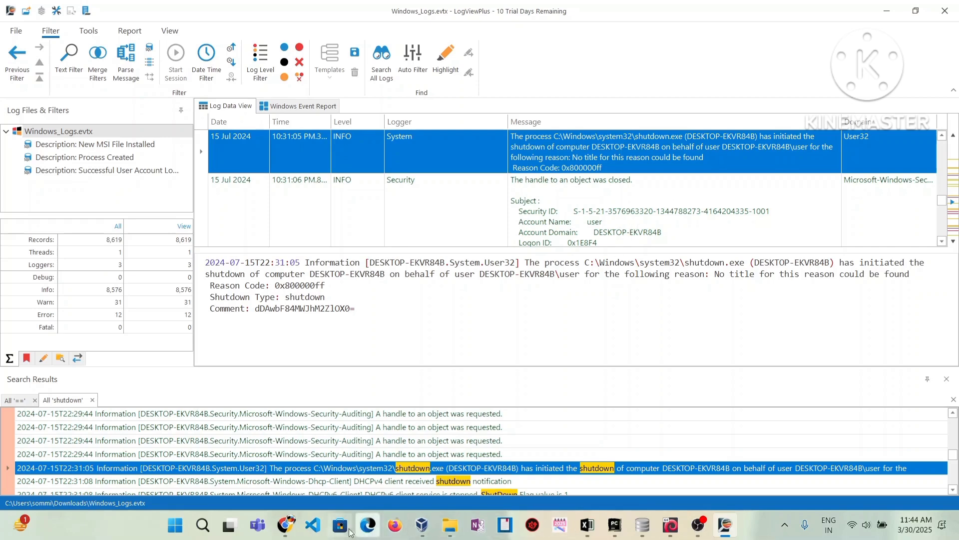
- Reread the picoCTF challenge description, highlighting the phrase about the command prompt
mouse_move(286, 525)
click(277, 483)
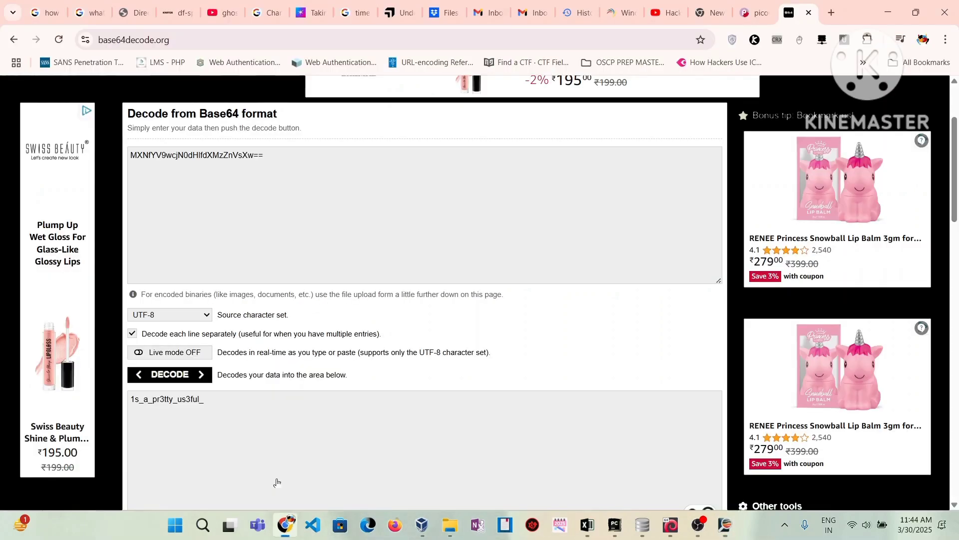
click(754, 13)
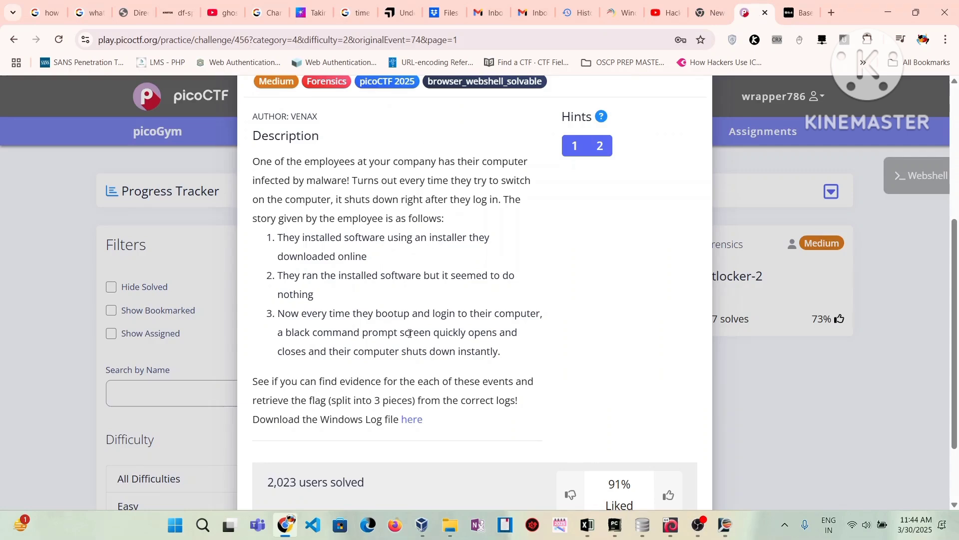
drag(363, 330, 490, 333)
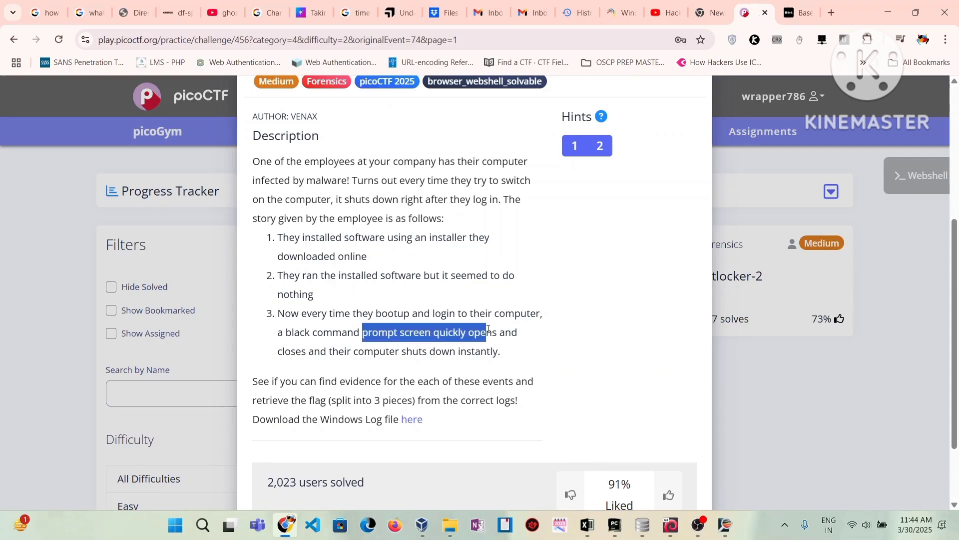
- Copy the shutdown event's base64 Comment value dDAwbF84MWJhM2ZlOX0= and return to the browser
click(889, 13)
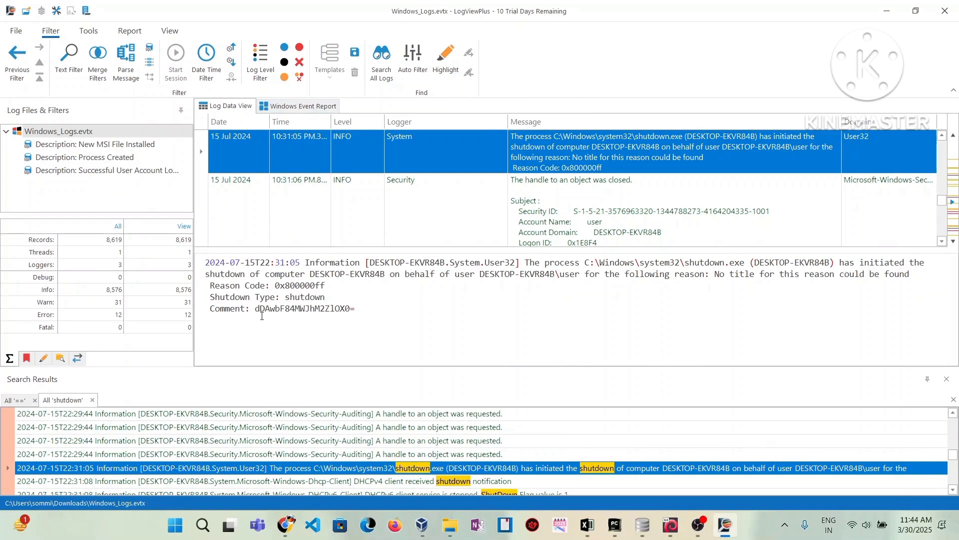
drag(256, 309, 356, 309)
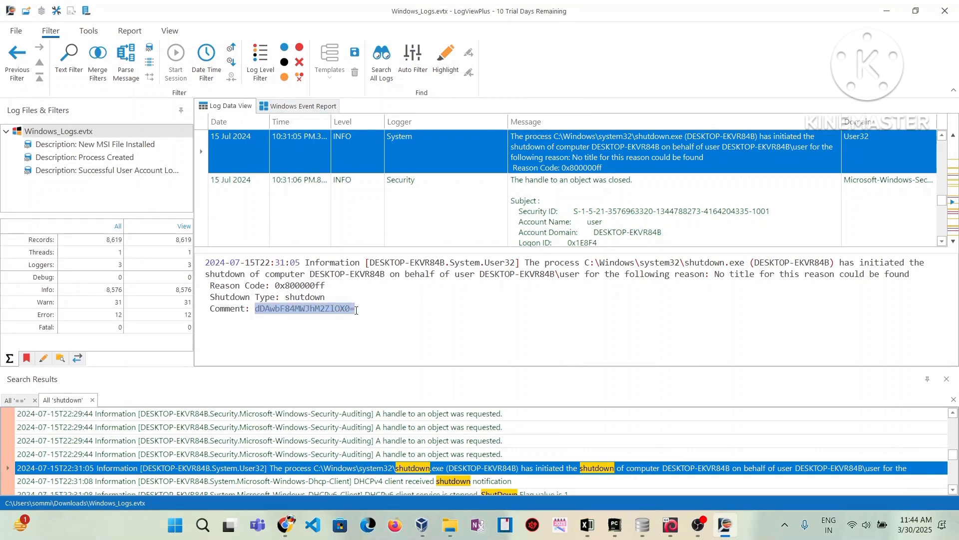
right_click(318, 308)
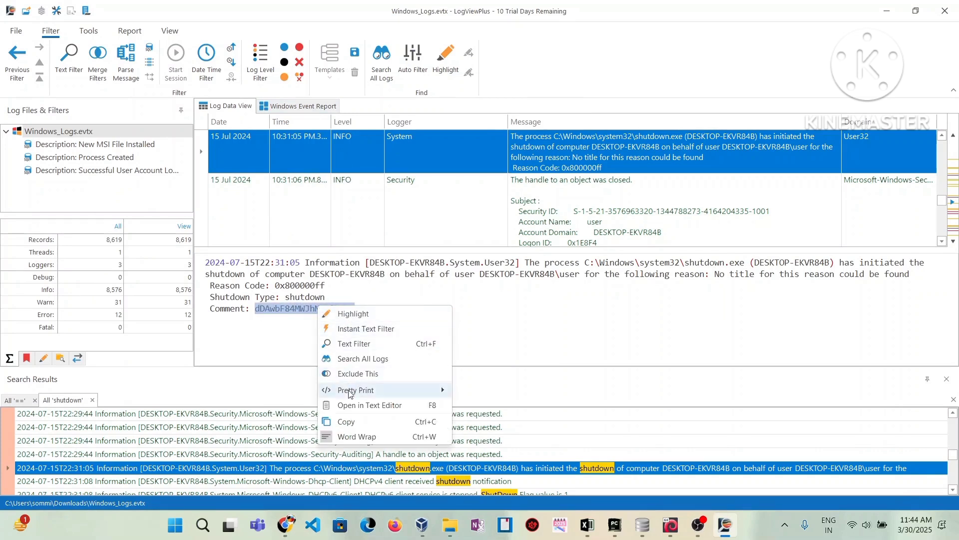
click(358, 425)
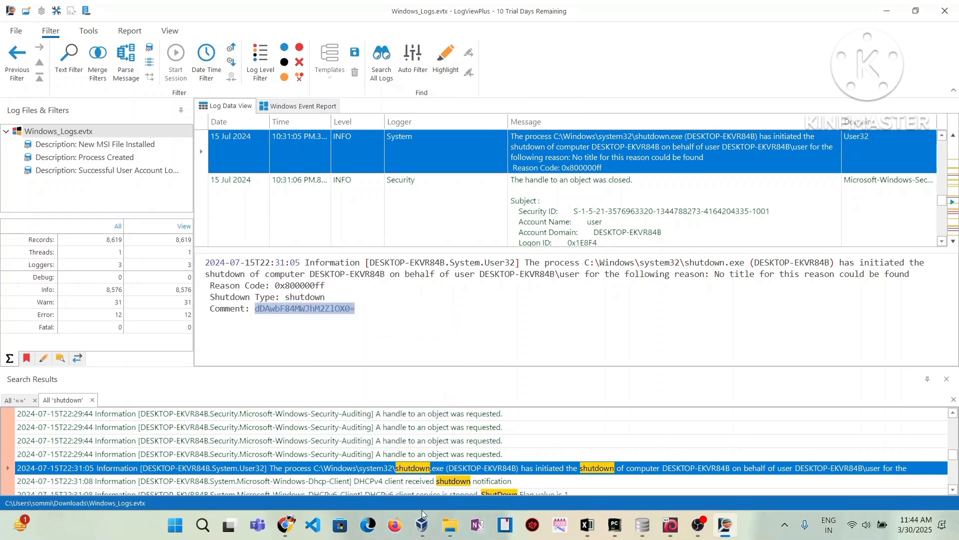
click(286, 524)
- Decode the pasted shutdown comment to t00l_81ba3fe9}, then minimise Chrome
click(800, 12)
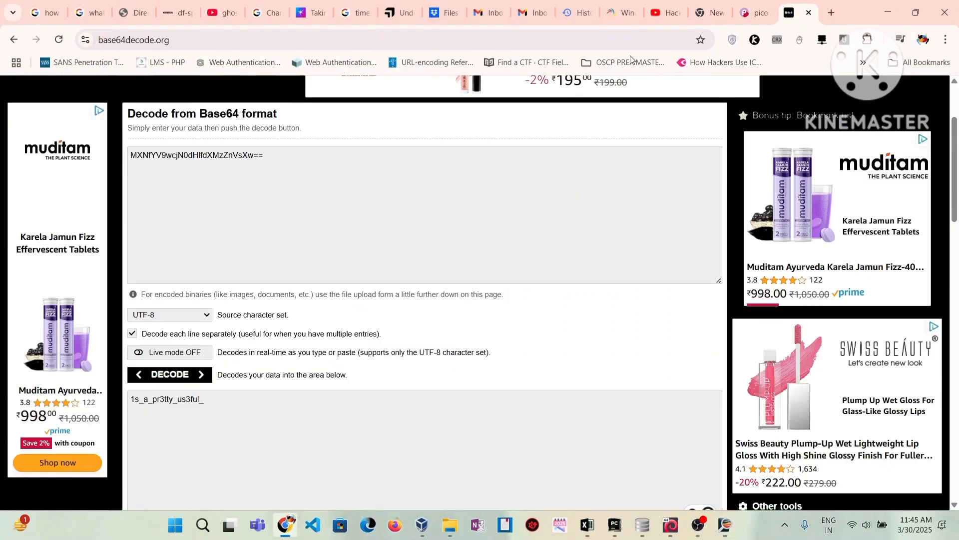
drag(285, 157, 77, 154)
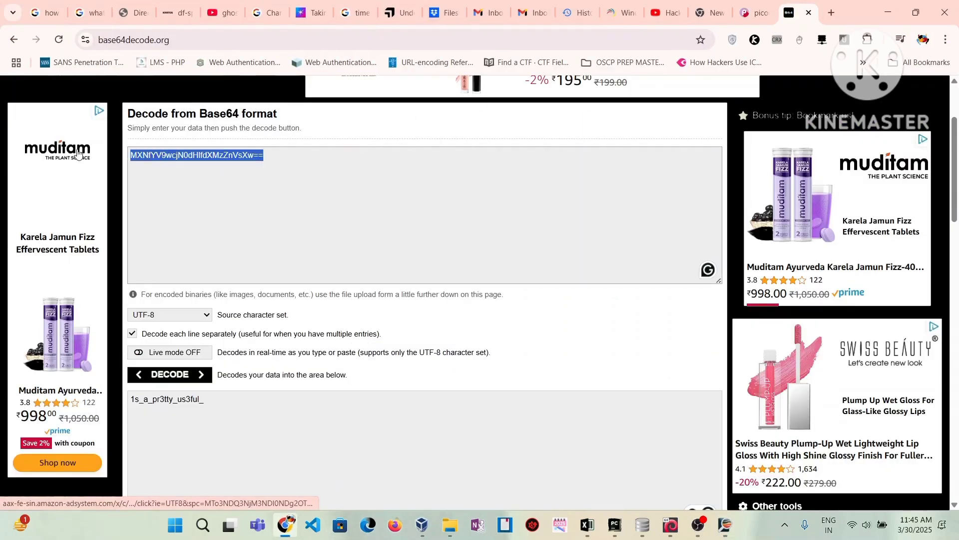
key(ctrl+v)
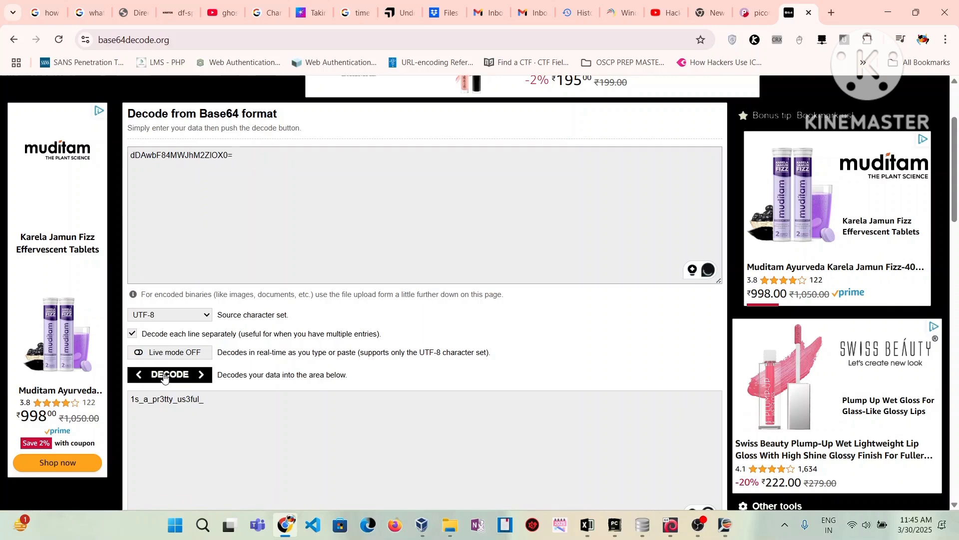
click(164, 376)
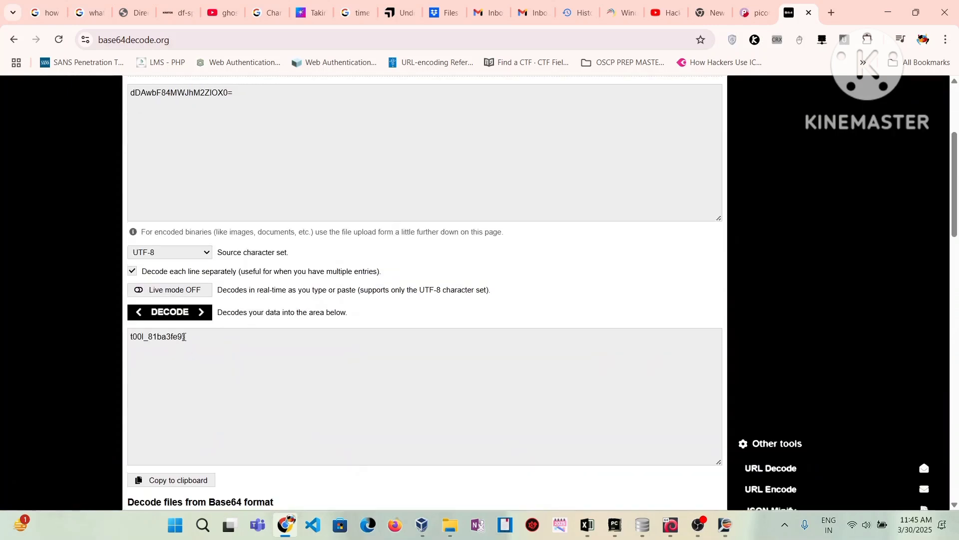
drag(192, 344, 90, 337)
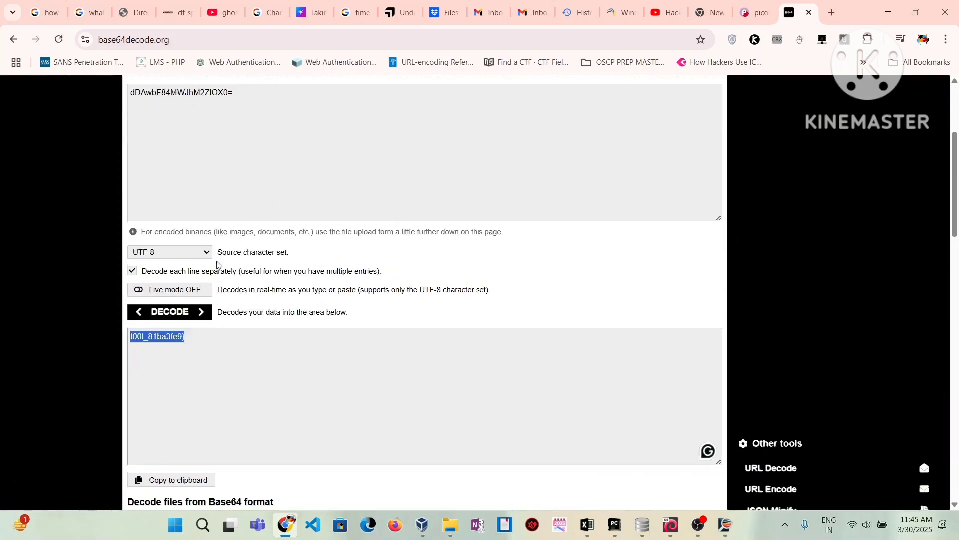
click(888, 12)
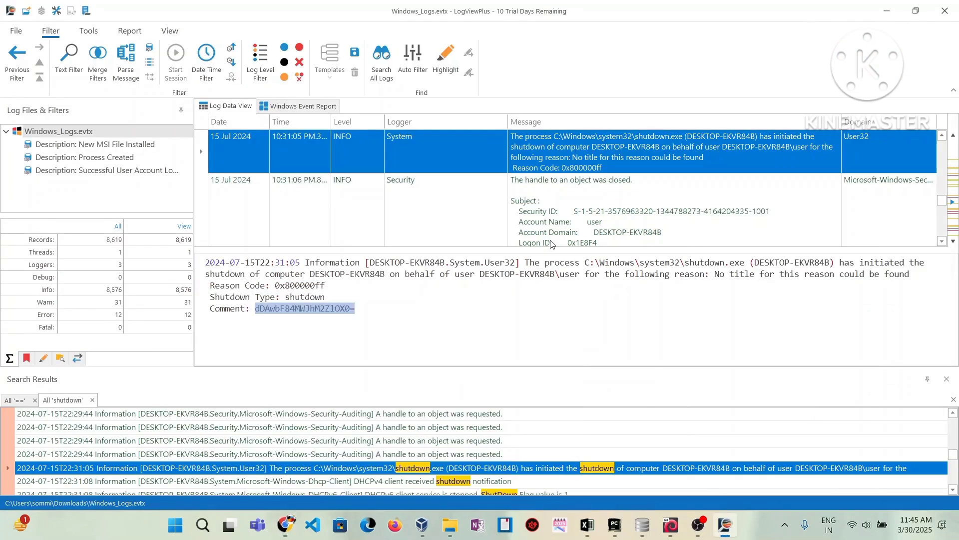
- Edit the folder name in the file path and run the Chainsaw search on Windows_Logs.evtx
mouse_move(699, 524)
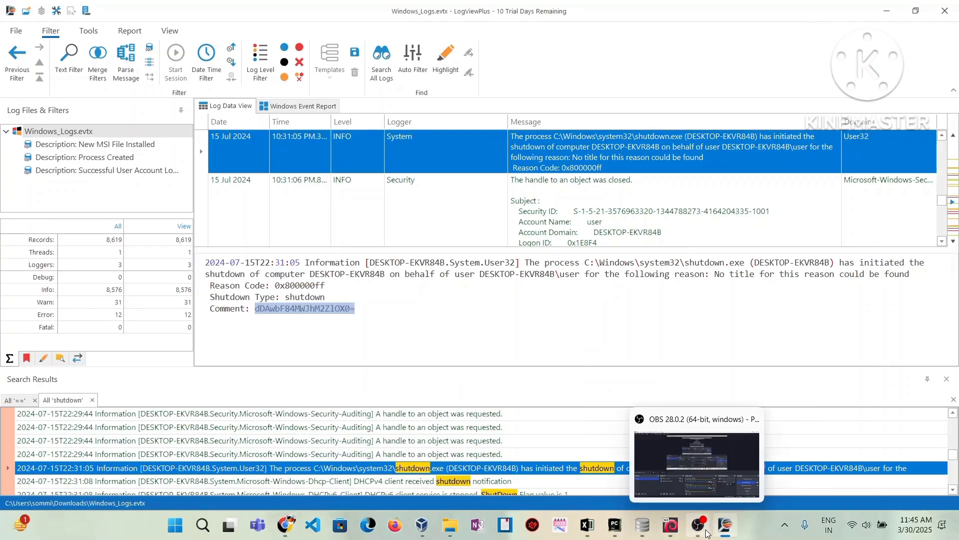
click(725, 420)
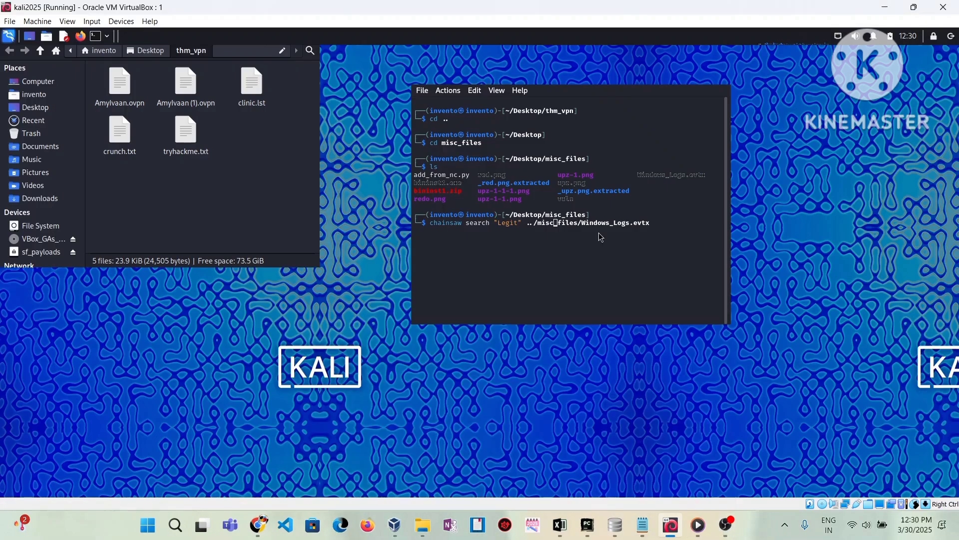
key(Right)
key(BackSpace)
key(Return)
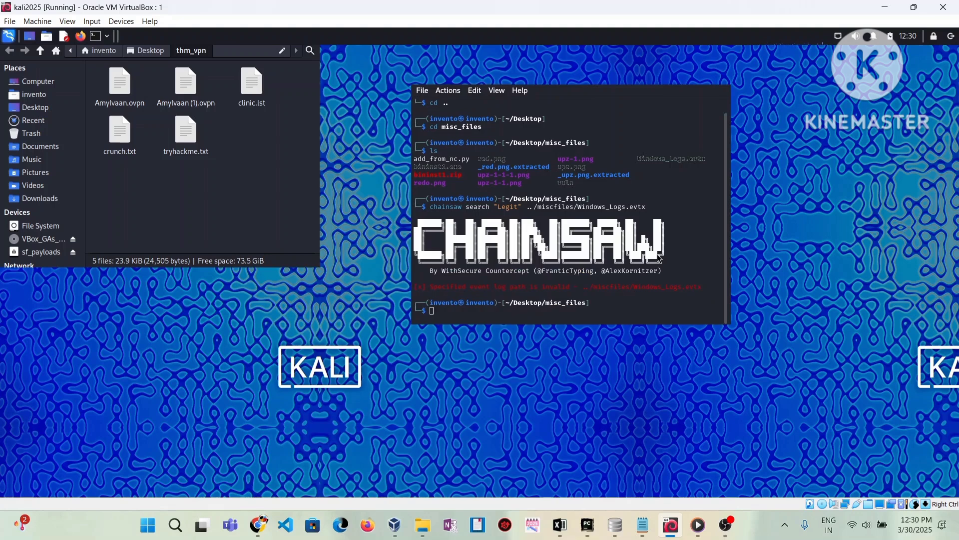
- Rerun the Chainsaw search with the term 'Installation' instead of 'Legit'
key(Up)
key(Home)
key(Right)
key(Right)
key(Right)
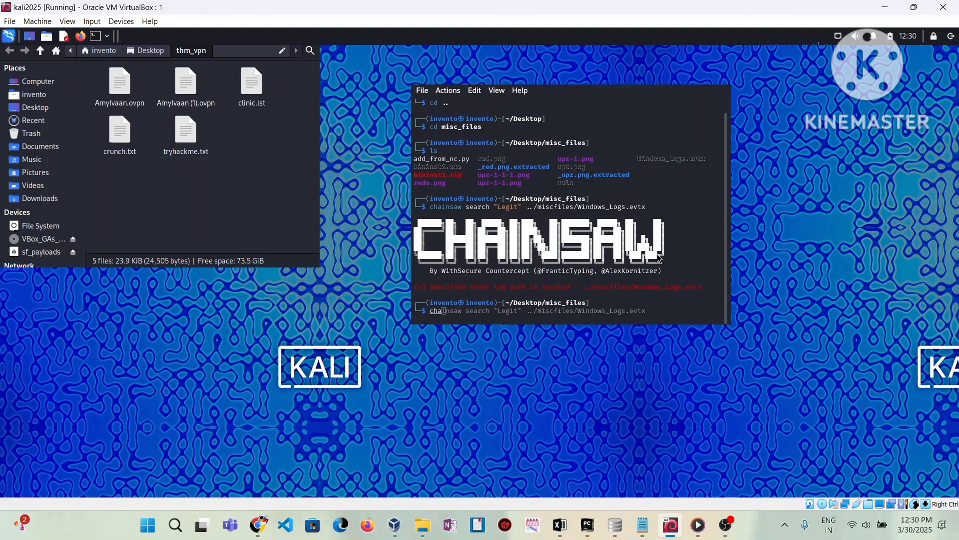
key(Right)
key(Right)
key(End)
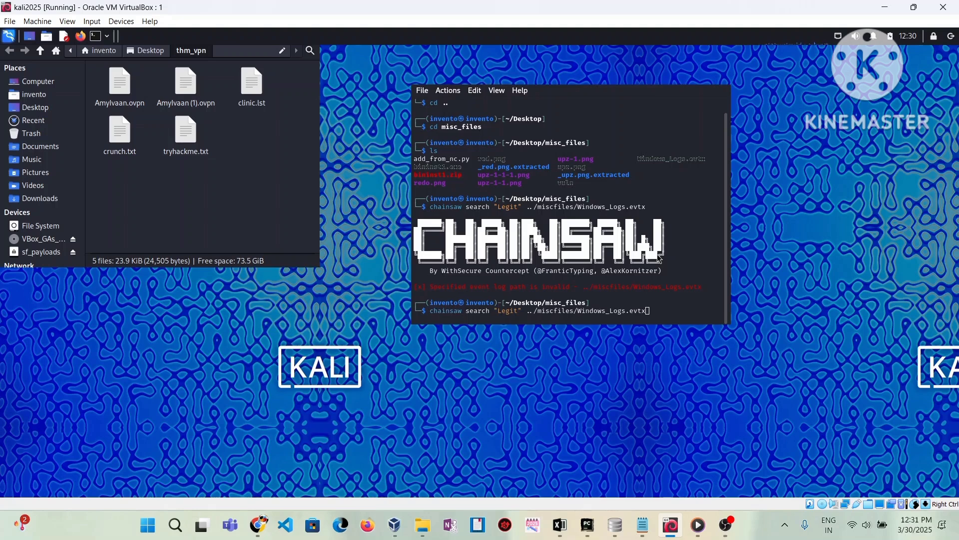
key(Left)
key(Left)
key(Left)
key(Left)
key(Left)
key(Left)
key(Left)
key(Left)
key(Left)
key(Left)
key(Left)
key(Left)
key(Left)
key(Left)
key(Left)
key(Left)
key(Left)
key(Left)
key(Left)
key(Left)
key(Left)
key(Left)
key(Left)
key(Left)
key(Left)
key(Left)
key(Left)
key(Left)
key(Left)
key(BackSpace)
key(BackSpace)
key(BackSpace)
key(BackSpace)
key(BackSpace)
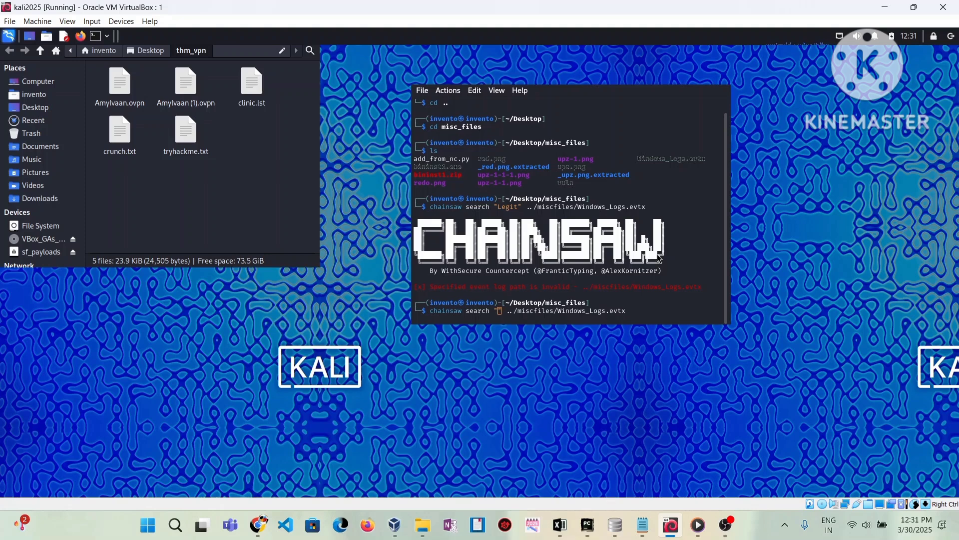
text(Installat)
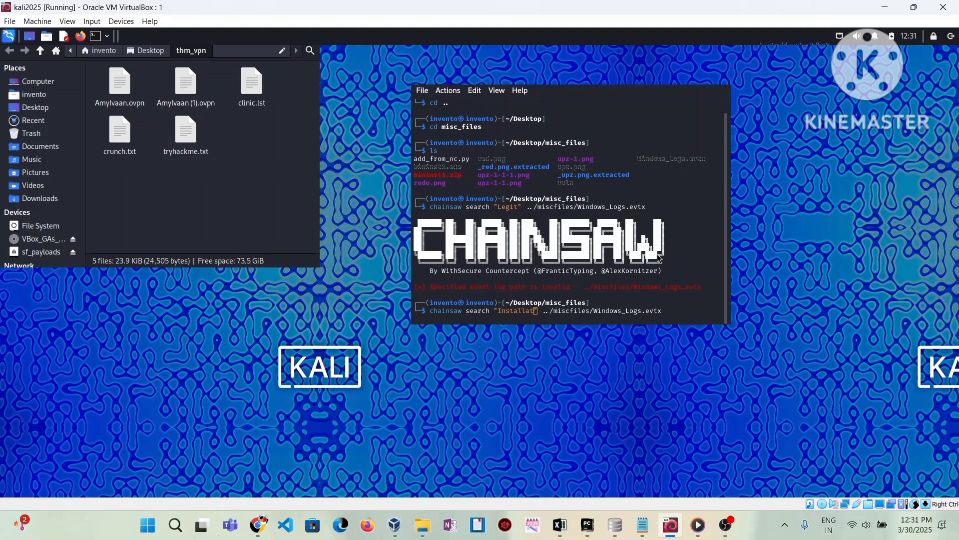
text(ion)
key(Return)
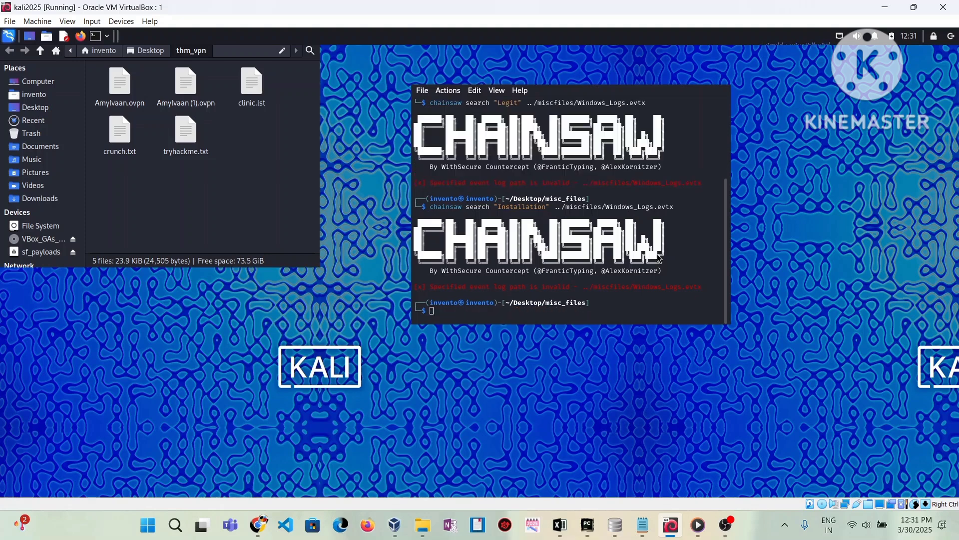
- Change the search term to 'Installed' and run the search again
key(Up)
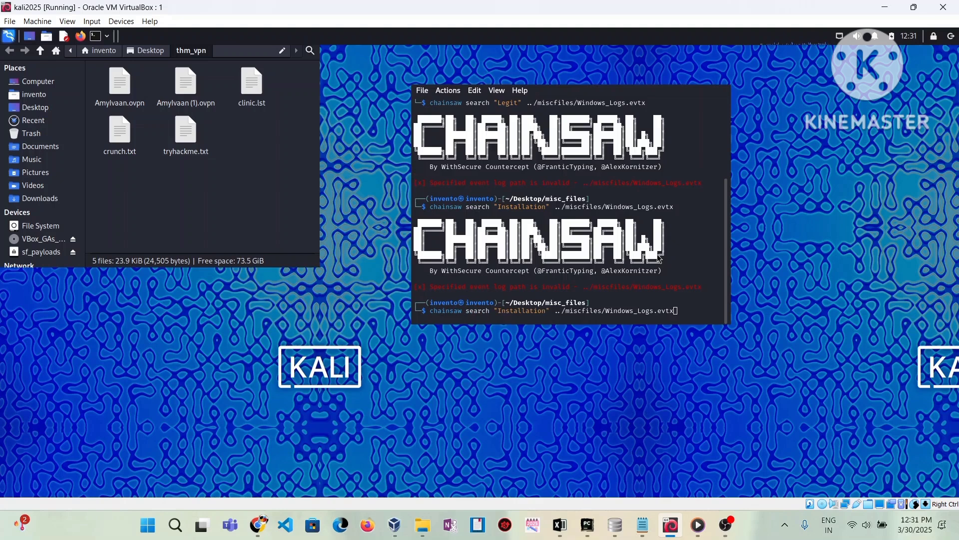
key(Left)
key(Left)
key(Left)
key(Left)
key(Left)
key(Left)
key(Left)
key(Left)
key(Left)
key(Left)
key(Left)
key(Left)
key(Left)
key(Left)
key(Left)
key(Left)
key(Left)
key(Left)
key(Left)
key(Left)
key(Left)
key(Left)
key(Left)
key(Left)
key(BackSpace)
key(BackSpace)
key(BackSpace)
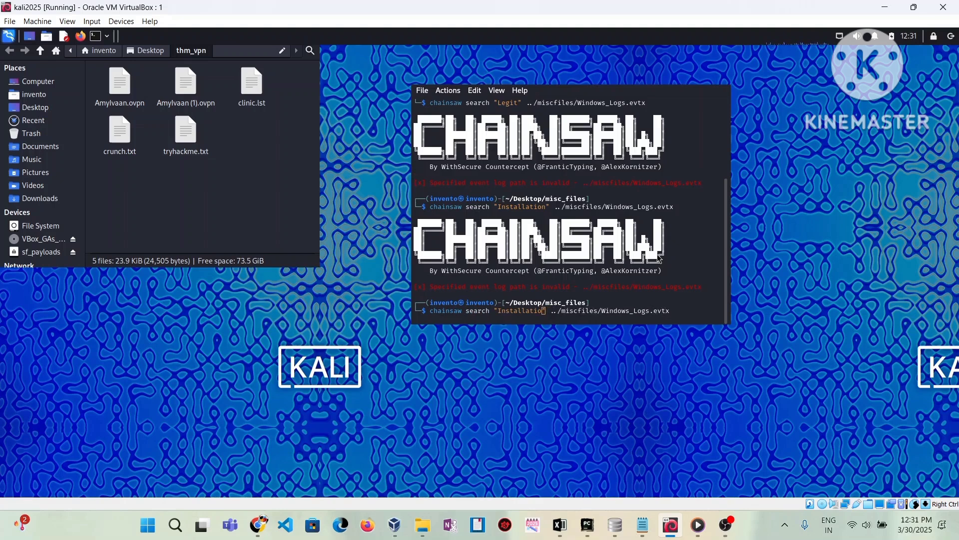
key(BackSpace)
key(BackSpace)
text(ed)
key(Return)
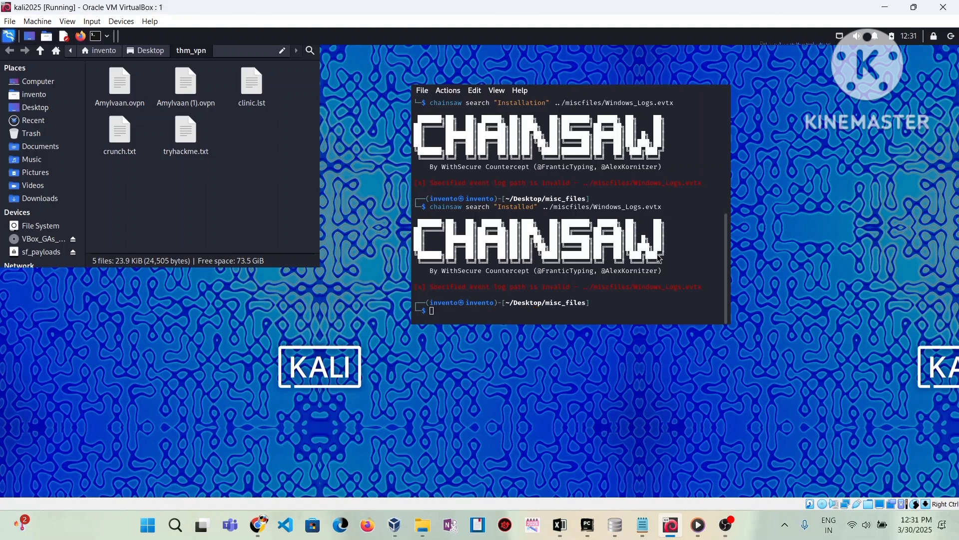
- Correct the path to misc_files and rerun the 'Installed' search, which finds 0 hits
key(Up)
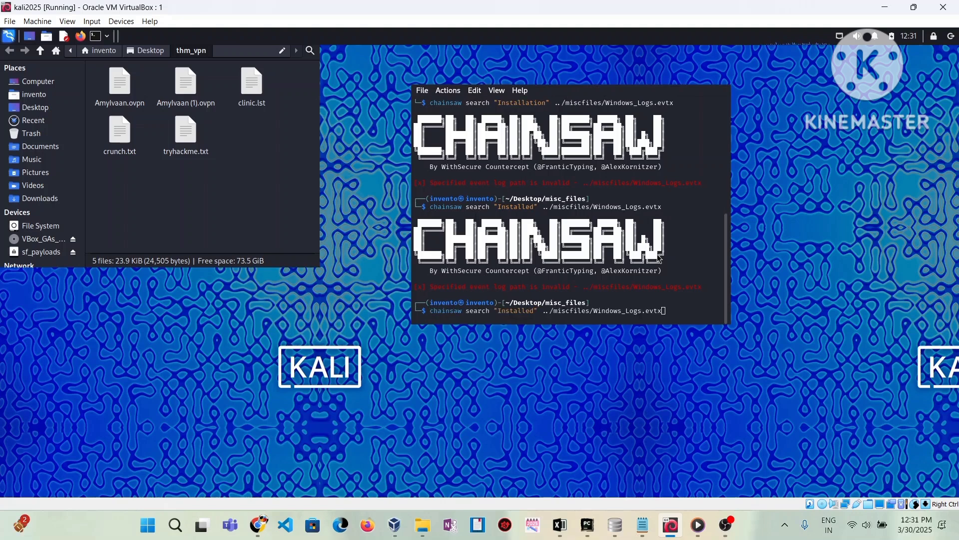
key(Left)
key(Left)
key(Left)
key(Left)
key(Left)
key(Left)
key(Left)
key(Left)
key(Left)
key(Left)
key(Left)
key(Left)
key(Left)
key(Left)
key(Left)
key(Left)
key(Left)
key(Left)
key(Left)
key(Left)
text(_)
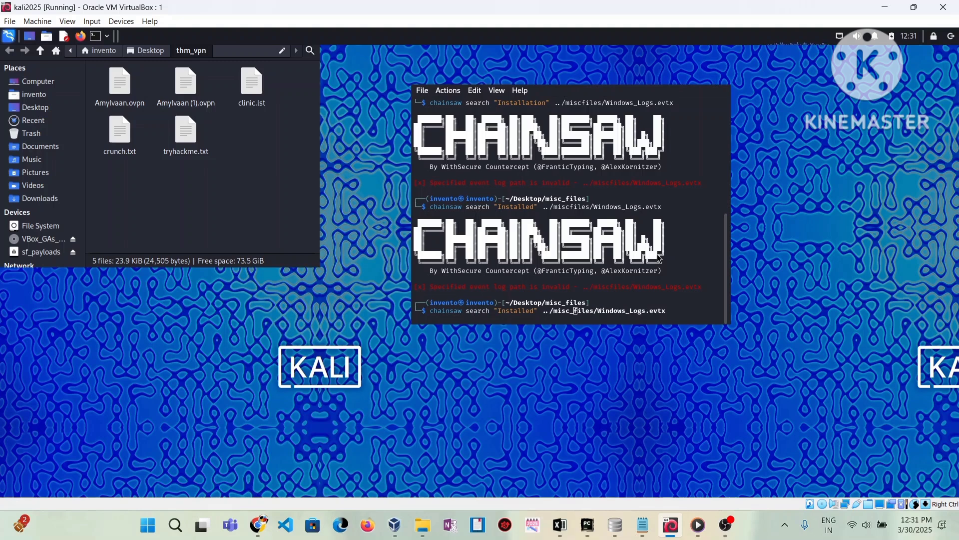
key(Return)
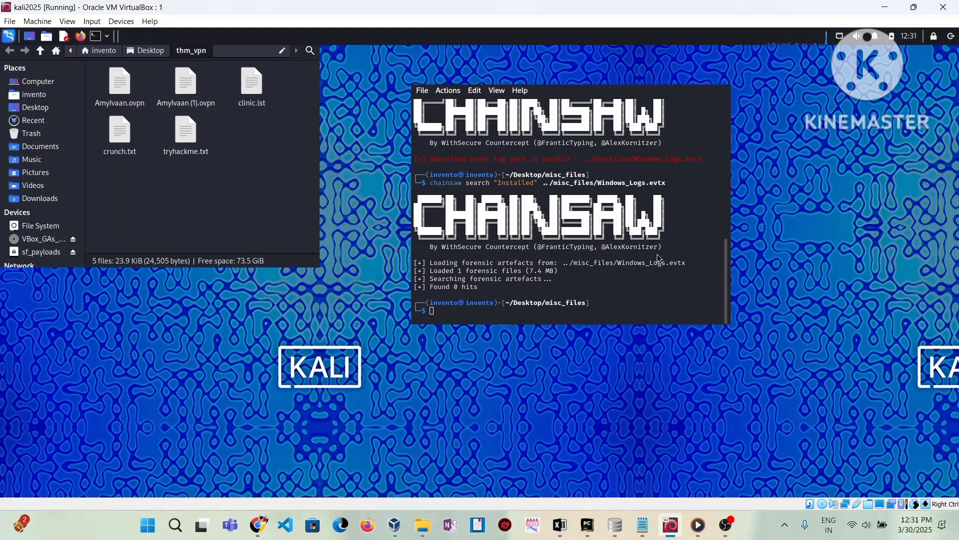
- Search Windows_Logs.evtx with Chainsaw for 'installation'
key(Up)
key(Left)
key(Left)
key(Left)
key(Left)
key(Left)
key(Left)
key(Left)
key(Left)
key(Left)
key(Left)
key(Left)
key(Left)
key(Left)
key(Left)
key(Left)
key(Left)
key(Left)
key(Left)
key(Left)
key(Left)
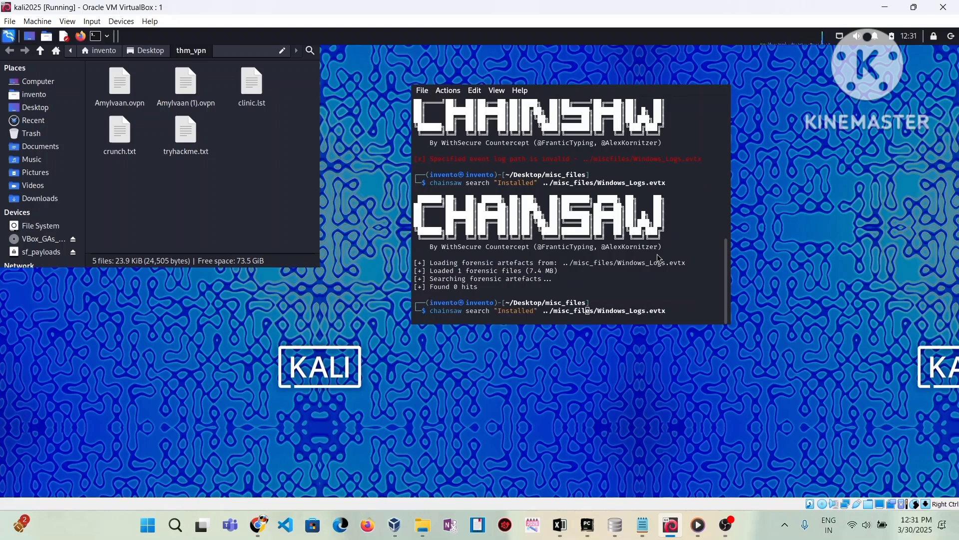
key(Left)
key(Left)
key(Left)
key(Left)
key(Left)
key(Left)
key(Left)
key(Left)
key(Left)
key(Left)
key(Left)
key(Left)
key(BackSpace)
key(BackSpace)
key(BackSpace)
key(BackSpace)
key(BackSpace)
key(BackSpace)
key(BackSpace)
key(BackSpace)
key(BackSpace)
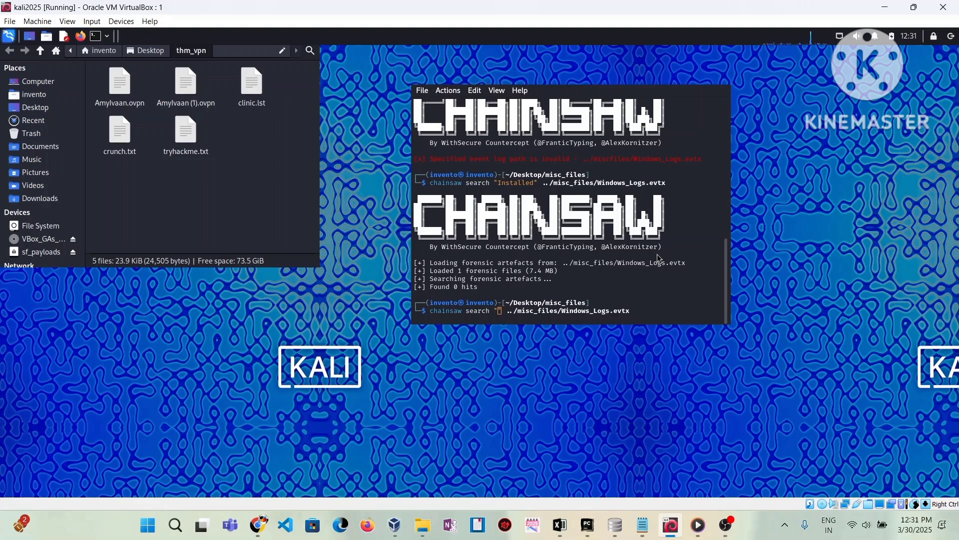
text(installa)
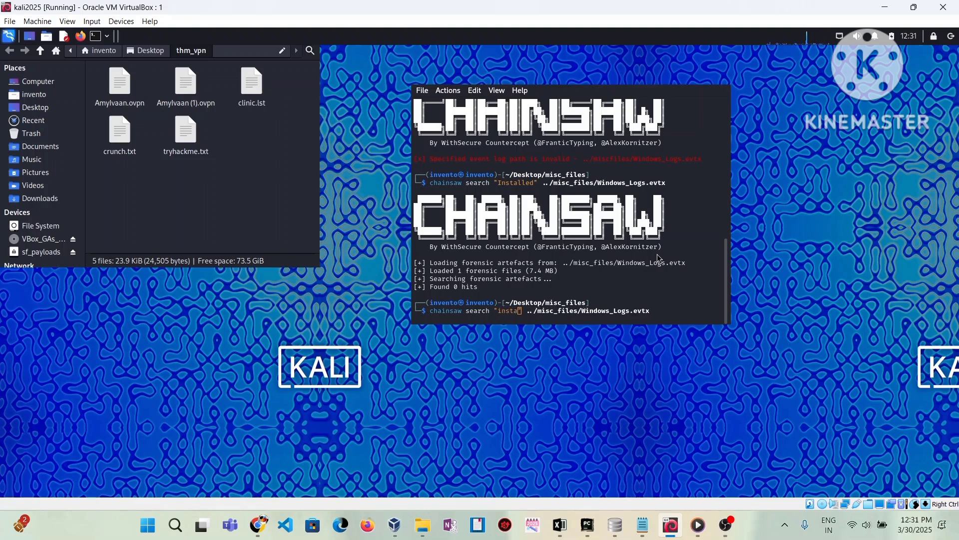
text(tion)
key(Return)
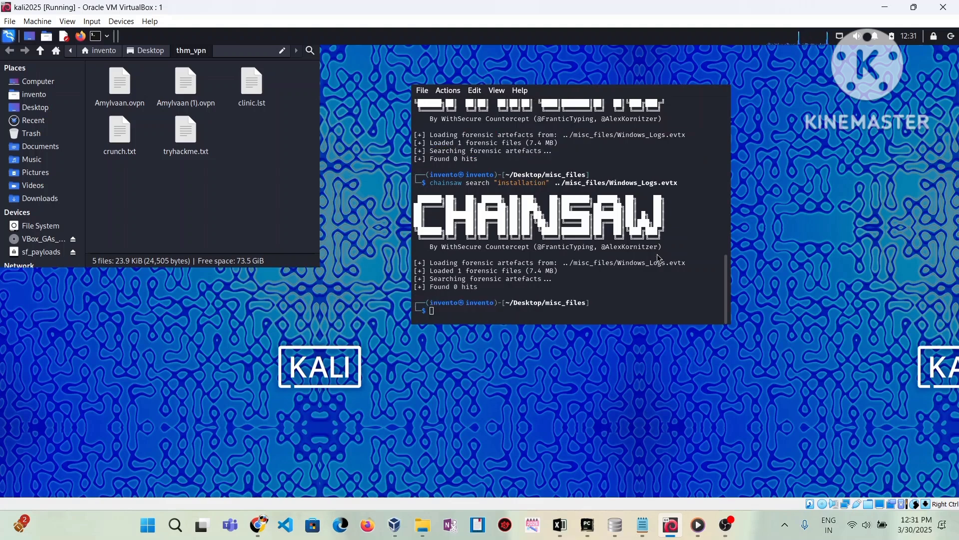
- Rerun the Chainsaw search with the term 'Installed'
key(Up)
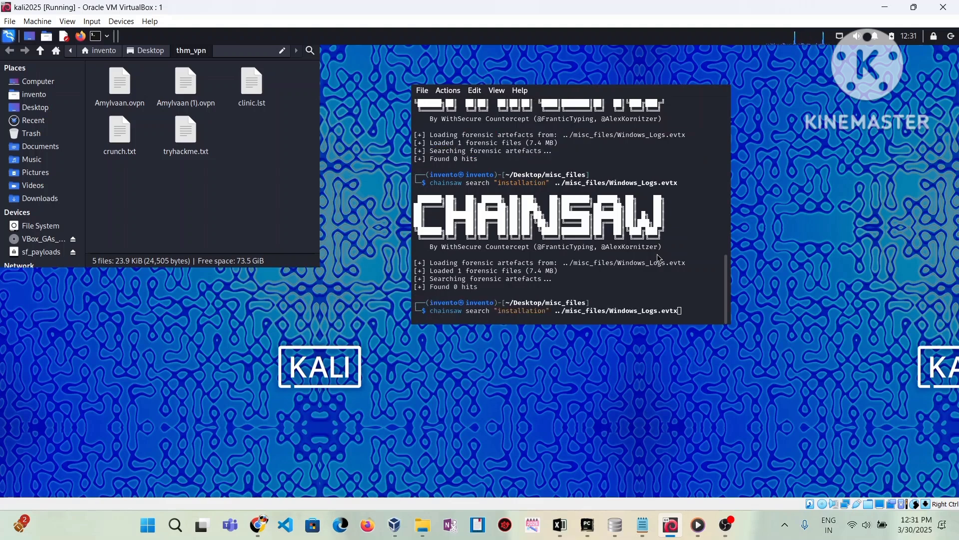
key(Left)
key(Left)
key(Left)
key(Left)
key(Left)
key(Left)
key(Left)
key(Left)
key(Left)
key(Left)
key(Left)
key(Left)
key(Left)
key(Left)
key(Left)
key(Left)
key(Left)
key(Left)
key(Left)
key(Left)
key(Left)
key(Left)
key(Left)
key(Left)
key(Left)
key(Left)
key(Left)
key(Left)
key(Left)
key(Left)
key(Left)
key(Left)
key(Left)
key(BackSpace)
key(BackSpace)
key(BackSpace)
key(BackSpace)
key(BackSpace)
key(BackSpace)
key(BackSpace)
key(BackSpace)
key(BackSpace)
key(BackSpace)
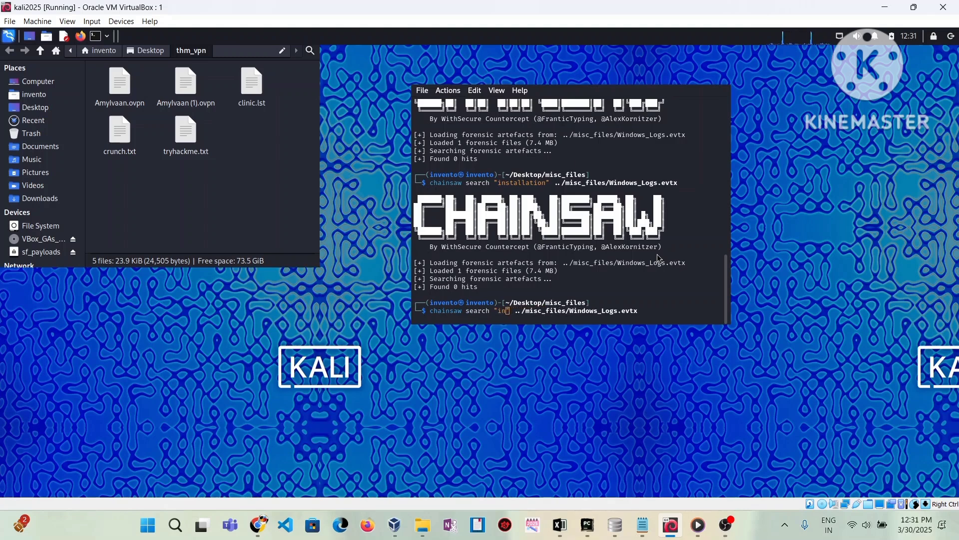
key(BackSpace)
key(BackSpace)
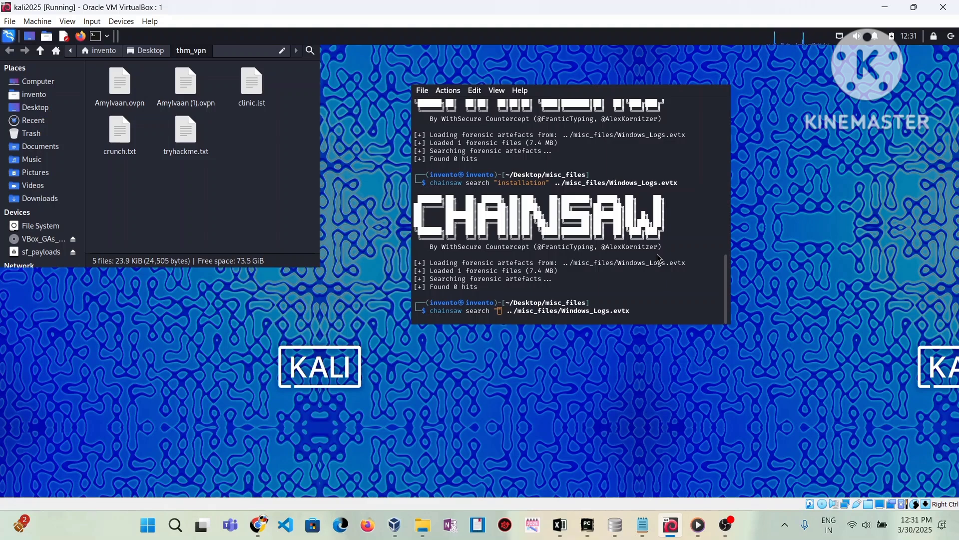
text(Install)
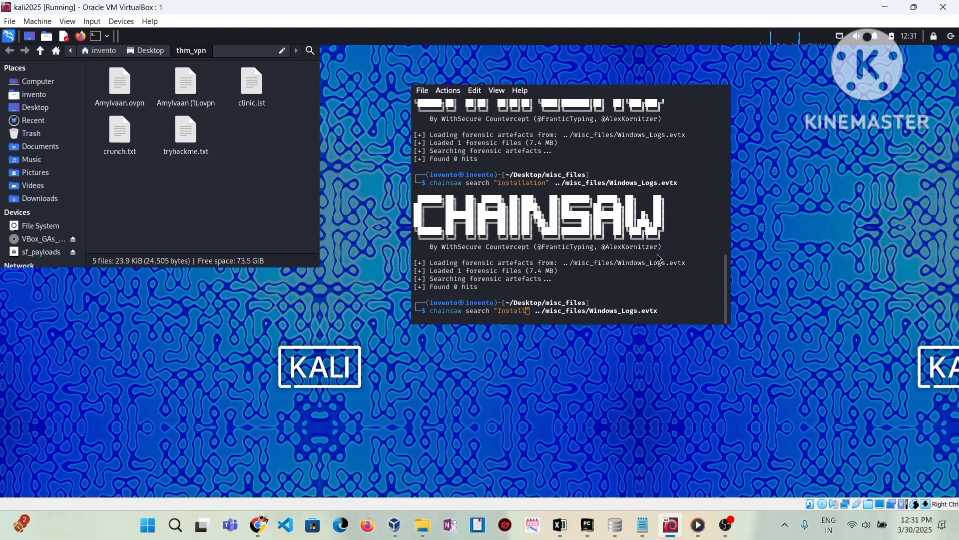
text(ed)
key(Return)
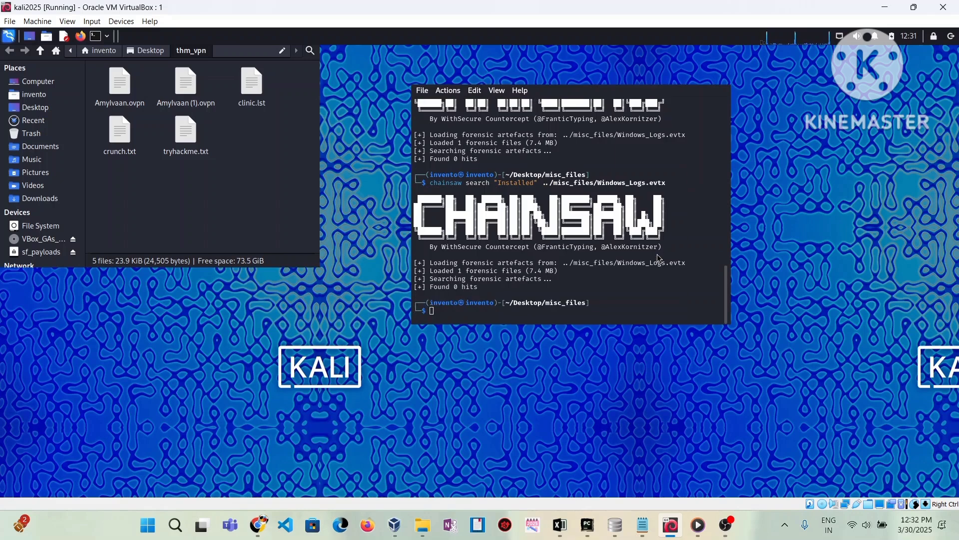
- Recall the command and replace 'Installed' with the new term 'installetion'
key(Up)
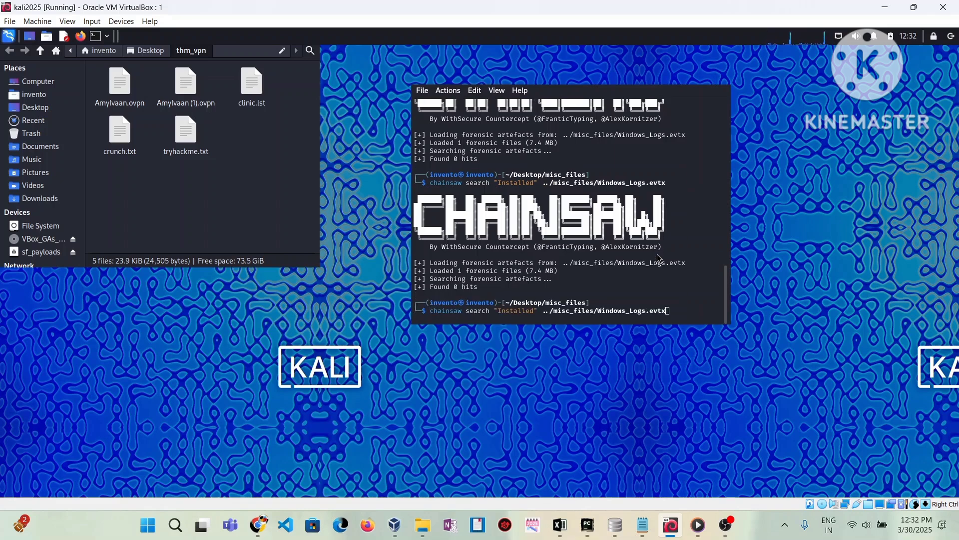
key(Left)
key(Left)
key(Left)
key(Left)
key(Left)
key(Left)
key(Left)
key(Left)
key(Left)
key(Left)
key(Left)
key(Left)
key(Left)
key(Left)
key(Left)
key(Left)
key(Left)
key(Left)
key(Left)
key(Left)
key(Left)
key(Left)
key(Left)
key(Left)
key(BackSpace)
key(BackSpace)
key(BackSpace)
key(BackSpace)
key(BackSpace)
key(BackSpace)
key(BackSpace)
key(BackSpace)
key(BackSpace)
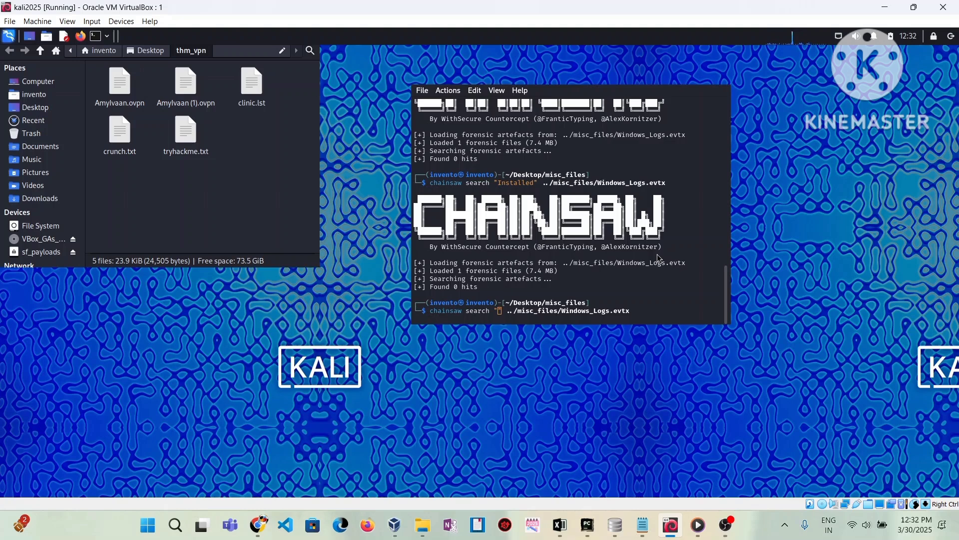
text(installe)
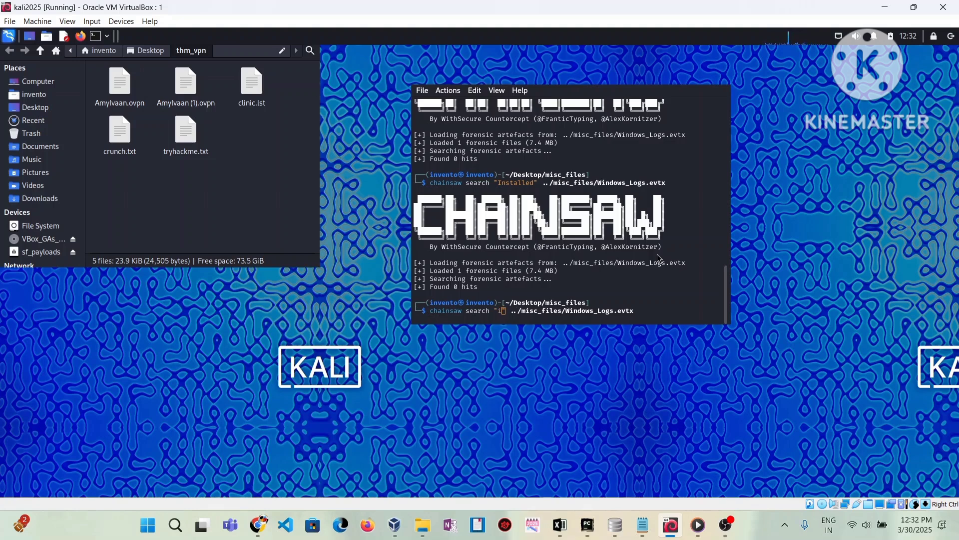
text(tion)
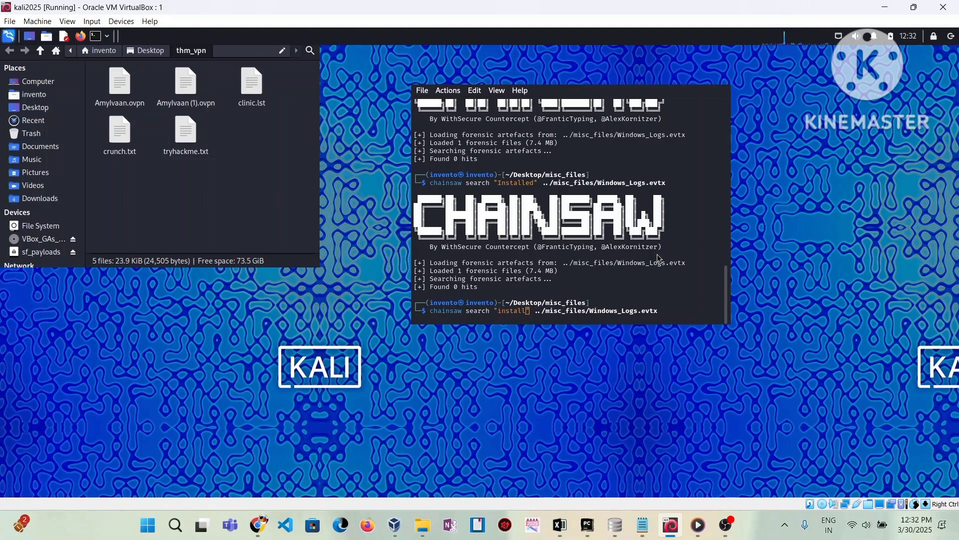
- Run the typed search, then search Windows_Logs.evtx for 'leiit', getting 0 hits
key(Return)
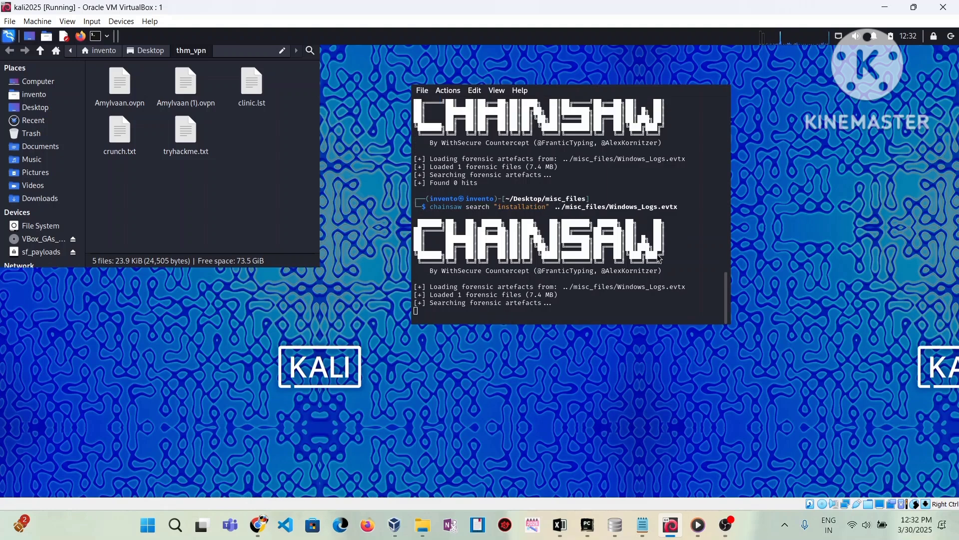
key(Up)
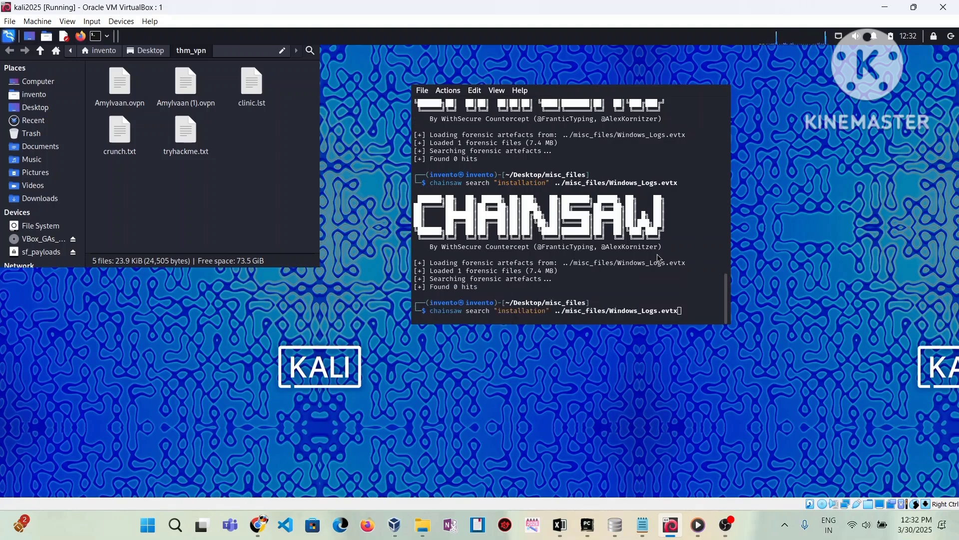
key(Left)
key(Left)
key(Left)
key(Left)
key(Left)
key(Left)
key(Left)
key(Left)
key(Left)
key(Left)
key(Left)
key(Left)
key(Left)
key(Left)
key(Left)
key(Left)
key(Left)
key(Left)
key(Left)
key(Left)
key(Left)
key(Left)
key(Left)
key(Left)
key(Left)
key(Left)
key(Left)
key(Left)
key(Left)
key(Left)
key(Left)
key(Left)
key(Left)
key(Left)
key(Delete)
key(BackSpace)
key(BackSpace)
key(BackSpace)
key(BackSpace)
key(BackSpace)
key(BackSpace)
key(BackSpace)
key(BackSpace)
key(BackSpace)
key(BackSpace)
key(BackSpace)
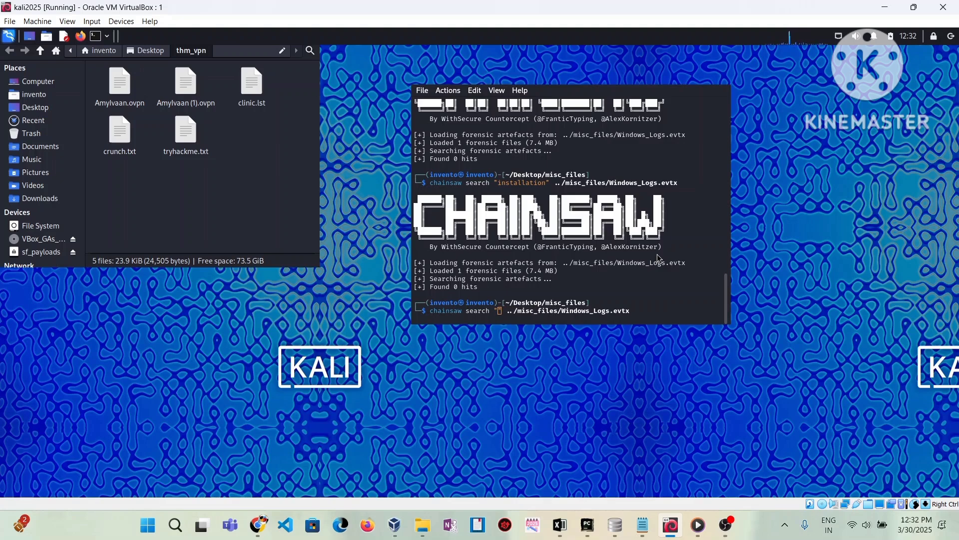
text(lei)
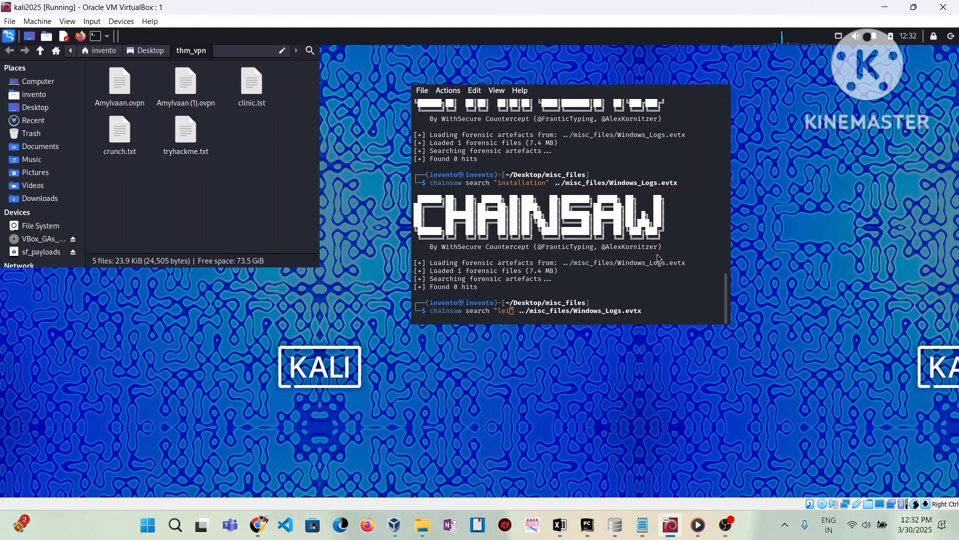
text(it)
key(Return)
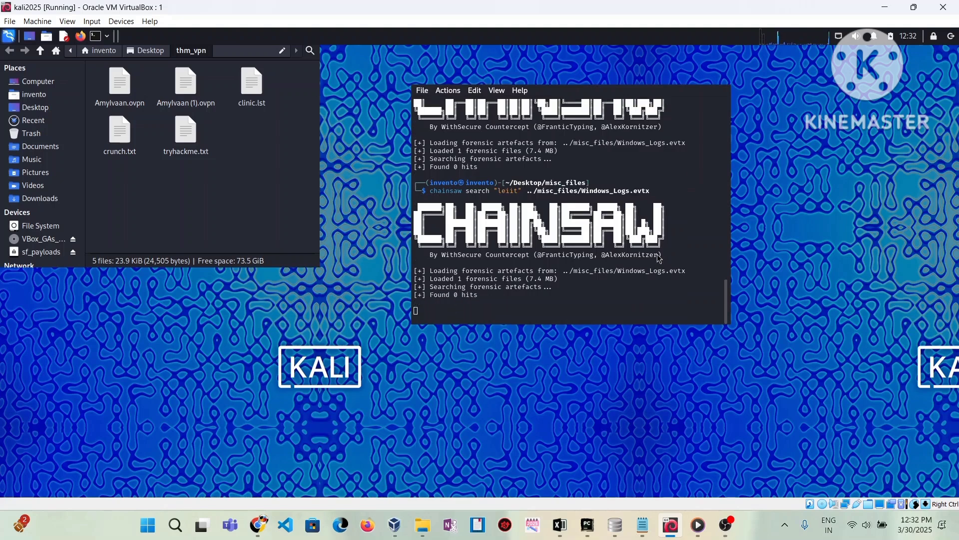
- Recall the command and fix the search term from 'leiit' to 'legit'
key(Up)
key(Left)
key(Left)
key(Left)
key(Left)
key(Left)
key(Left)
key(Left)
key(Left)
key(Left)
key(Left)
key(Left)
key(Left)
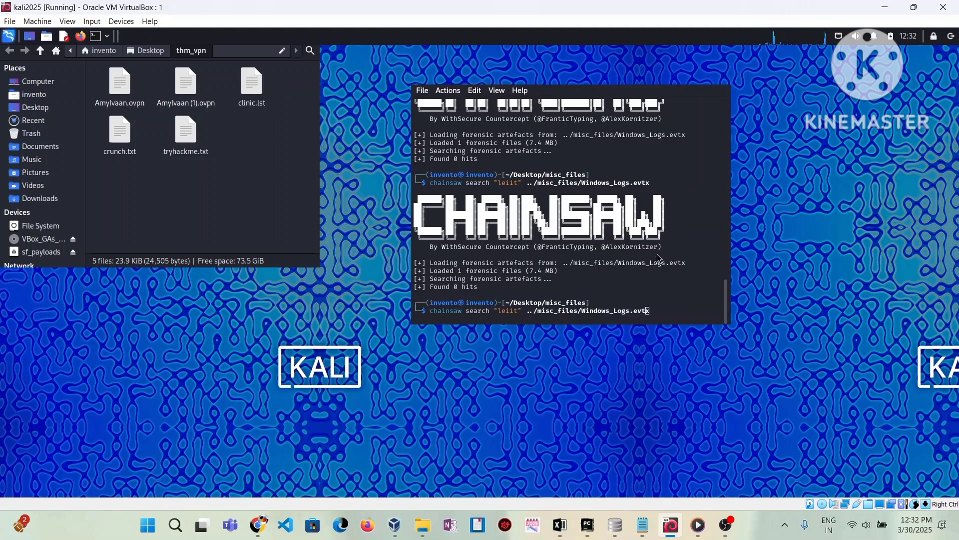
key(Left)
key(Left)
key(Left)
key(Left)
key(Left)
key(Left)
key(Left)
key(Left)
key(Left)
key(Left)
key(Left)
key(Left)
key(Left)
key(Left)
key(Left)
key(Left)
key(Left)
key(Left)
key(Left)
key(Left)
key(BackSpace)
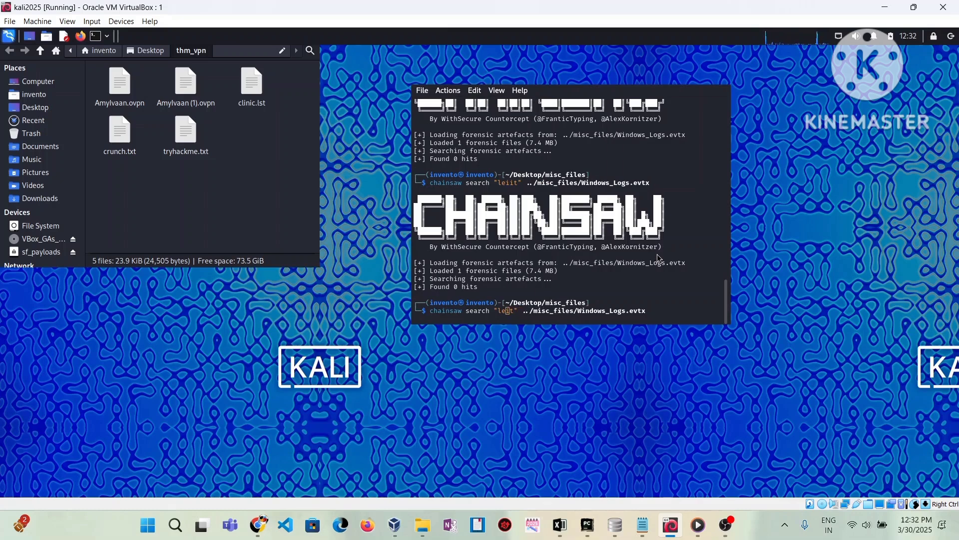
text(g)
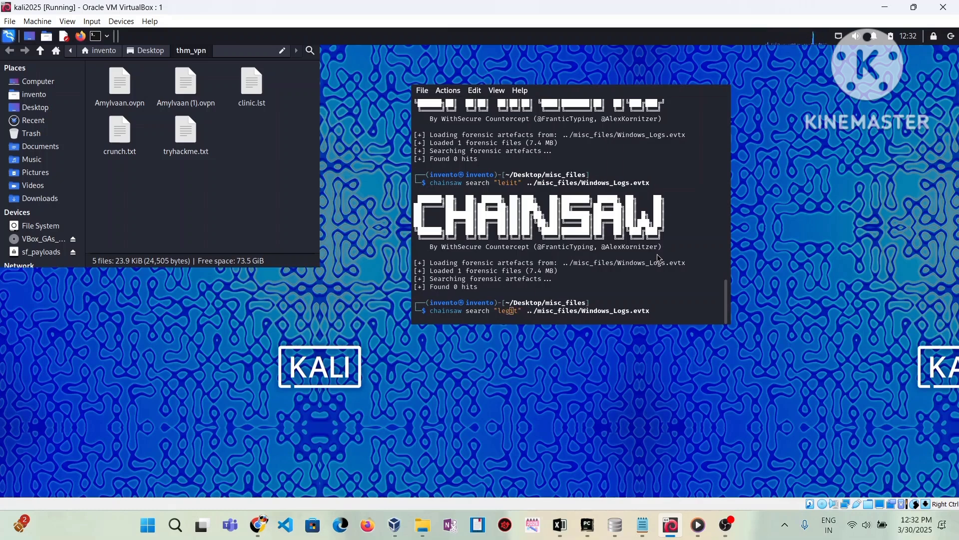
key(End)
- Add the -i flag and run a case-insensitive search for 'legit', getting 12 hits
key(Left)
key(Left)
key(Left)
key(Left)
key(Left)
key(Left)
key(Left)
key(Left)
key(Left)
key(Left)
key(Left)
key(Left)
key(Left)
key(Left)
key(Left)
key(Left)
key(Left)
key(Left)
key(Left)
key(Left)
key(Left)
key(Left)
key(Left)
key(Left)
key(Left)
key(Left)
key(Left)
key(Left)
key(Left)
key(Left)
text(-i)
key(Return)
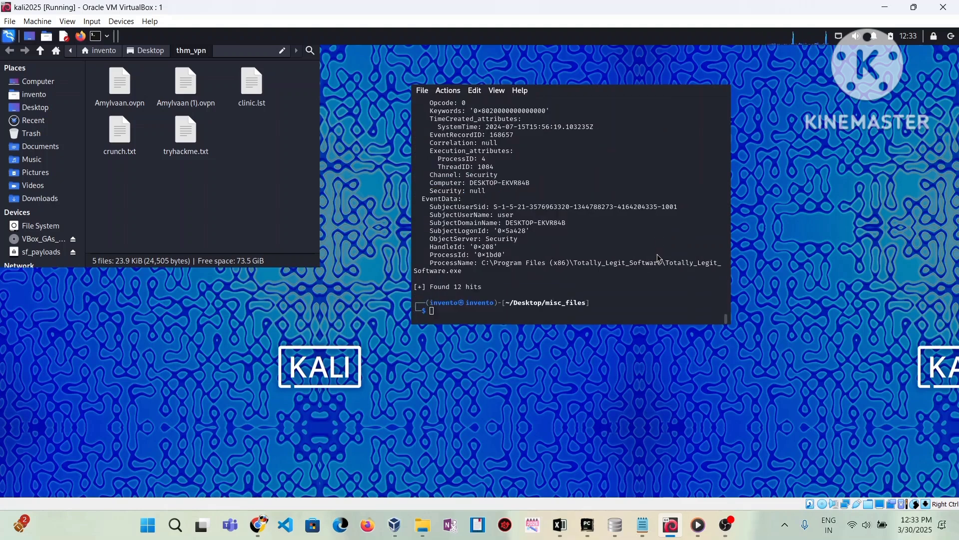
- Recall the command and start replacing 'legit' with 'insta'
key(Up)
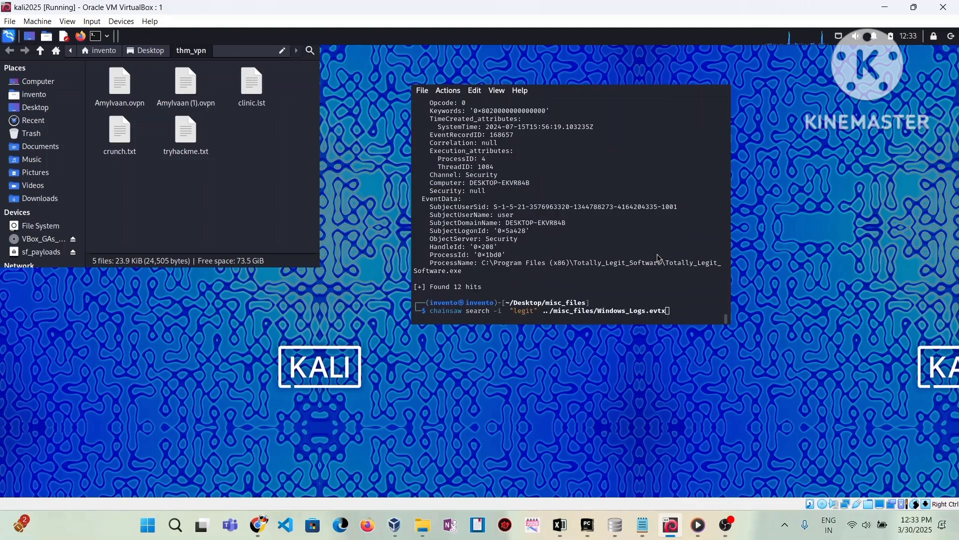
key(Left)
key(Left)
key(Left)
key(Left)
key(Left)
key(Left)
key(Left)
key(Left)
key(Left)
key(Left)
key(Left)
key(Left)
key(Left)
key(Left)
key(Left)
key(Left)
key(Left)
key(Left)
key(Left)
key(Left)
key(Left)
key(Left)
key(Left)
key(Left)
key(Left)
key(Left)
key(Left)
key(Left)
key(Left)
key(Left)
key(Left)
key(Left)
key(BackSpace)
key(BackSpace)
key(BackSpace)
key(BackSpace)
key(BackSpace)
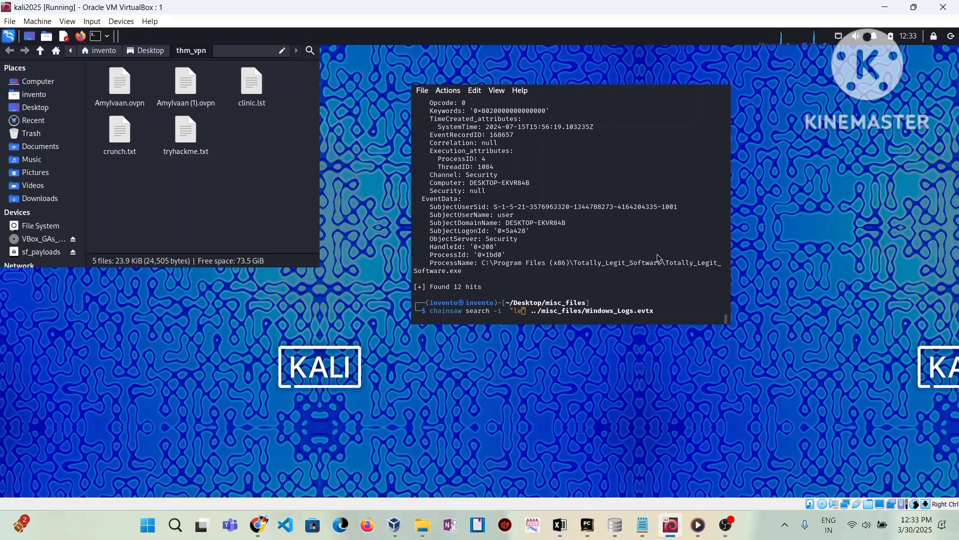
text(in)
text(sta;)
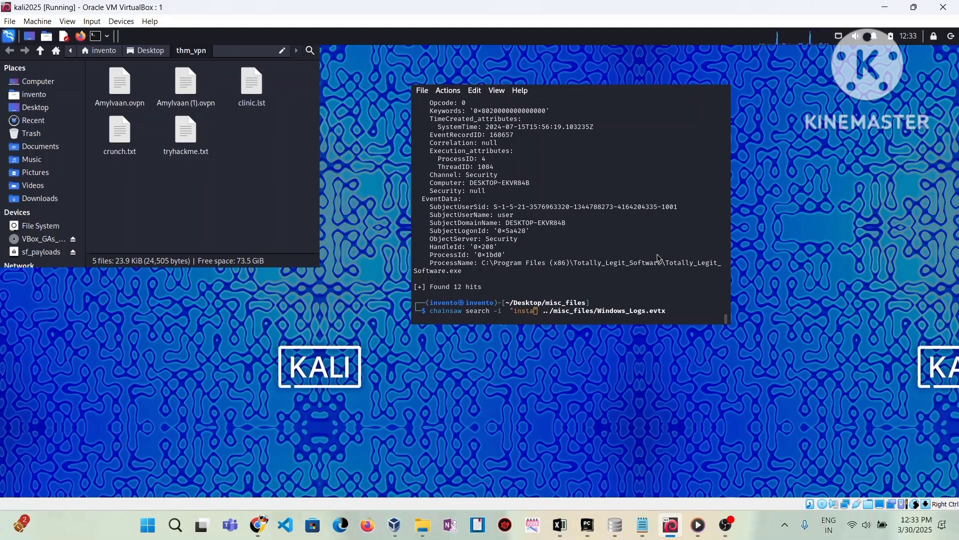
- Complete the search term as 'installation' and run the case-insensitive search
key(BackSpace)
text(lla)
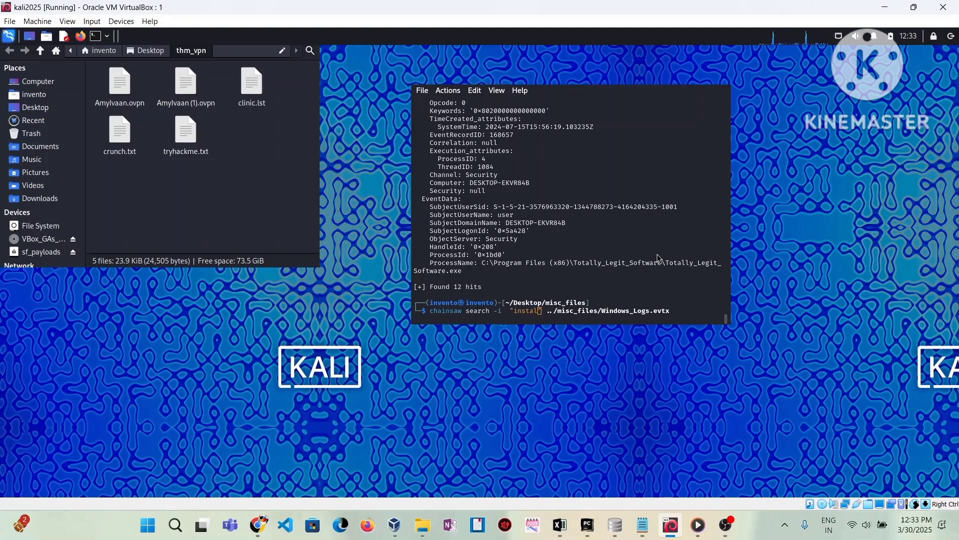
text(tion)
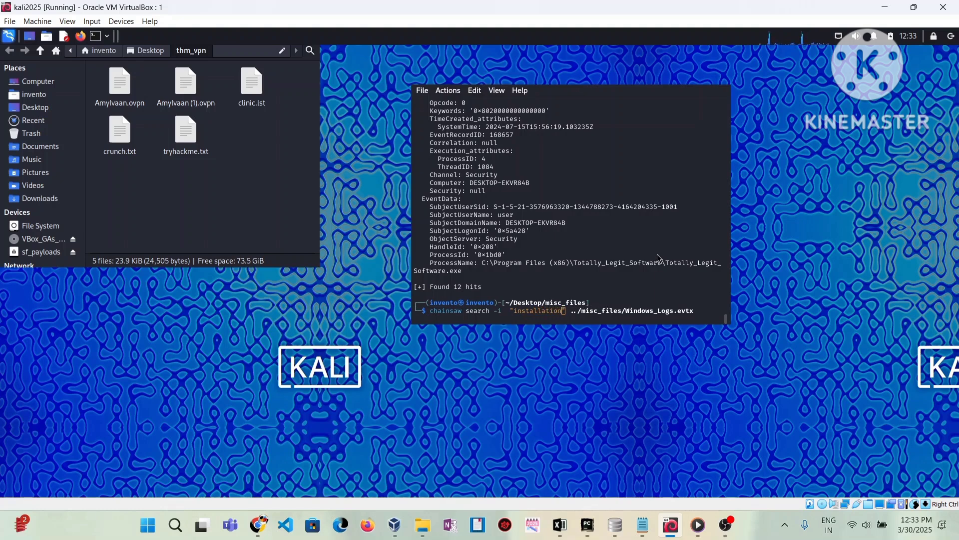
key(Return)
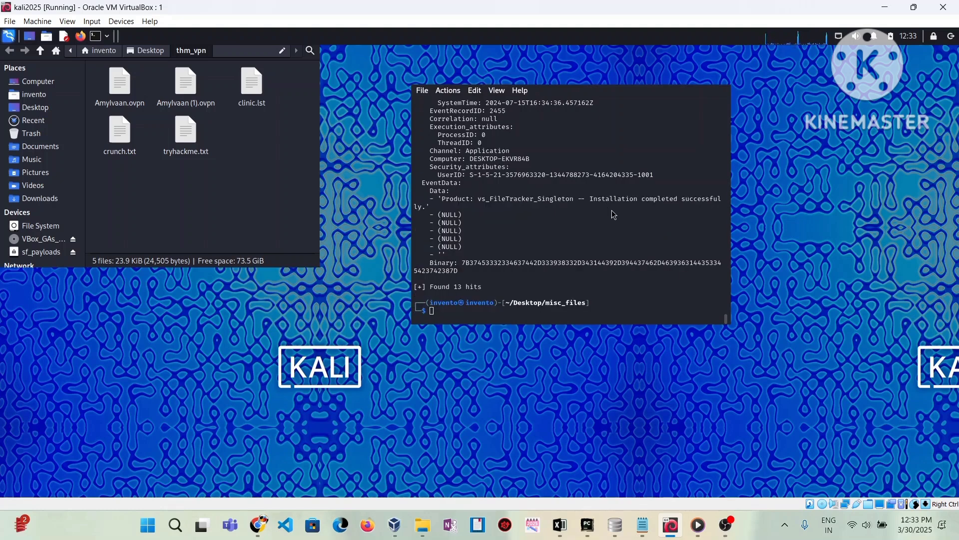
- Scroll through the MsiInstaller installation events to the end, showing 13 hits
scroll(614, 214, up, 2)
scroll(614, 213, up, 4)
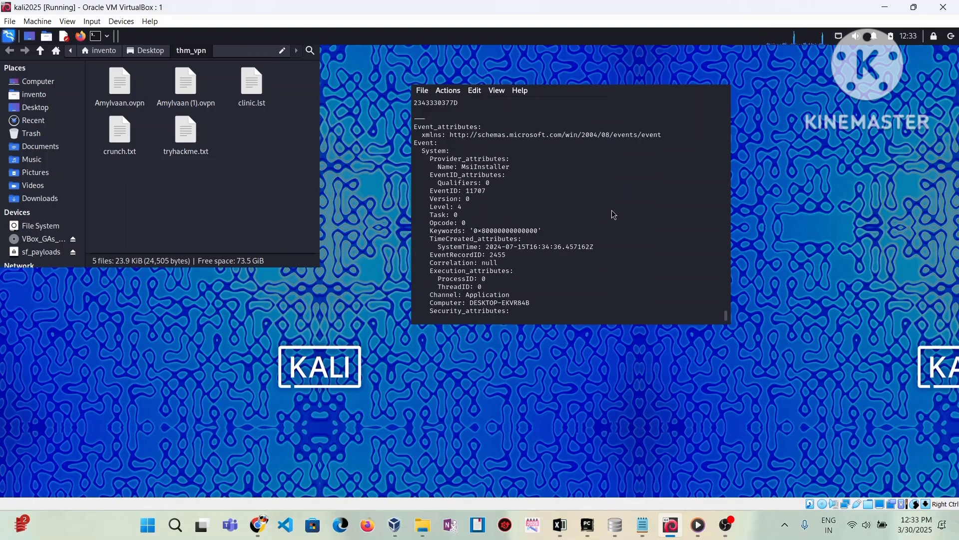
scroll(613, 214, up, 5)
scroll(613, 214, up, 4)
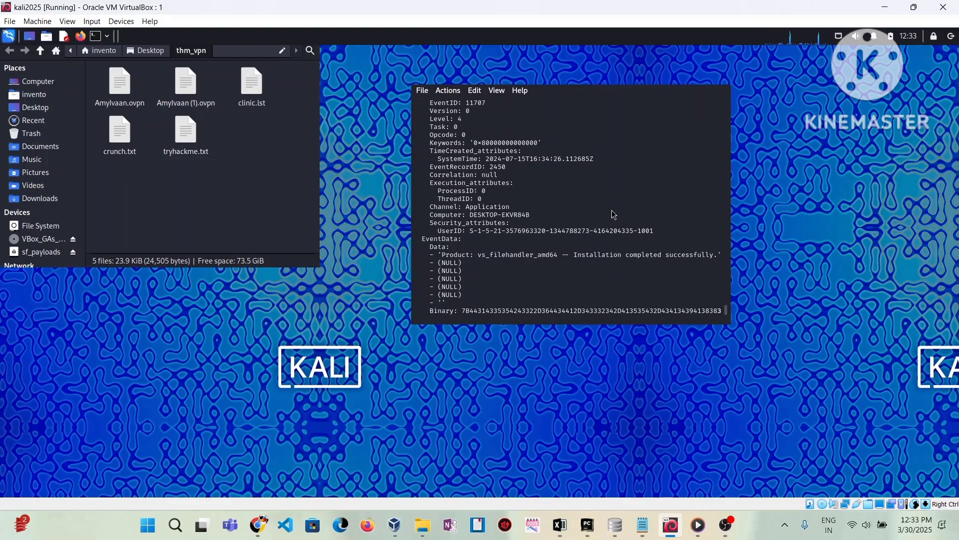
scroll(614, 214, down, 8)
scroll(614, 214, up, 8)
scroll(613, 214, down, 9)
scroll(612, 212, down, 7)
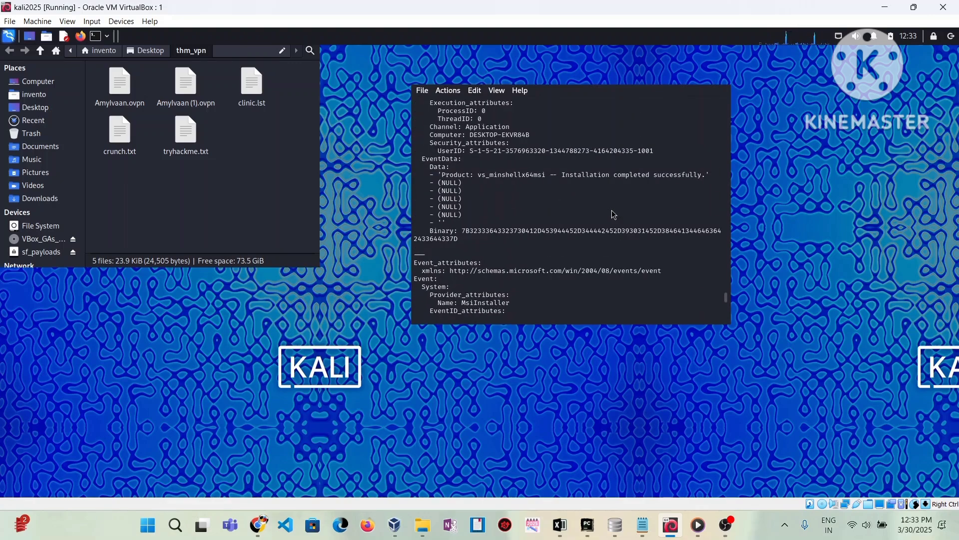
scroll(612, 212, up, 6)
scroll(613, 212, down, 8)
scroll(613, 212, up, 2)
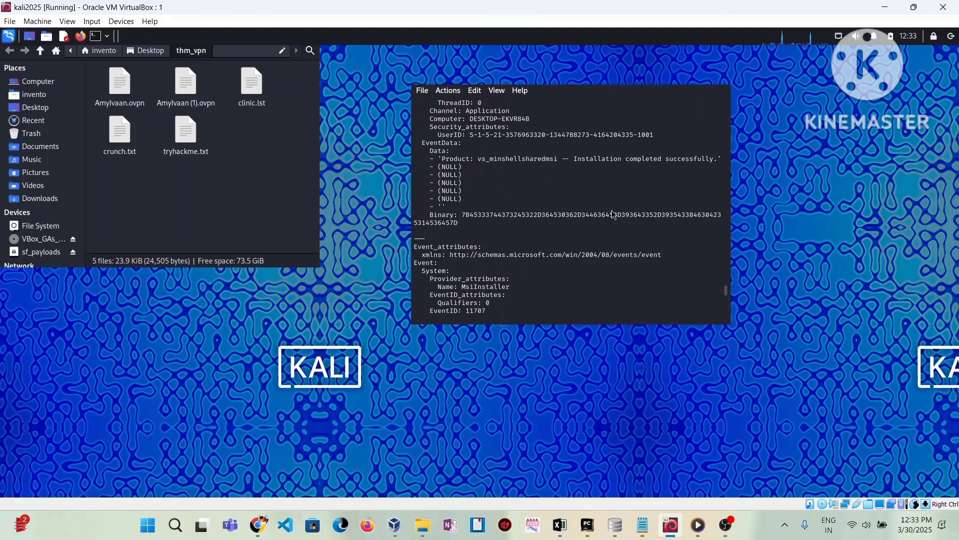
scroll(613, 214, down, 6)
scroll(614, 214, down, 3)
scroll(613, 214, up, 3)
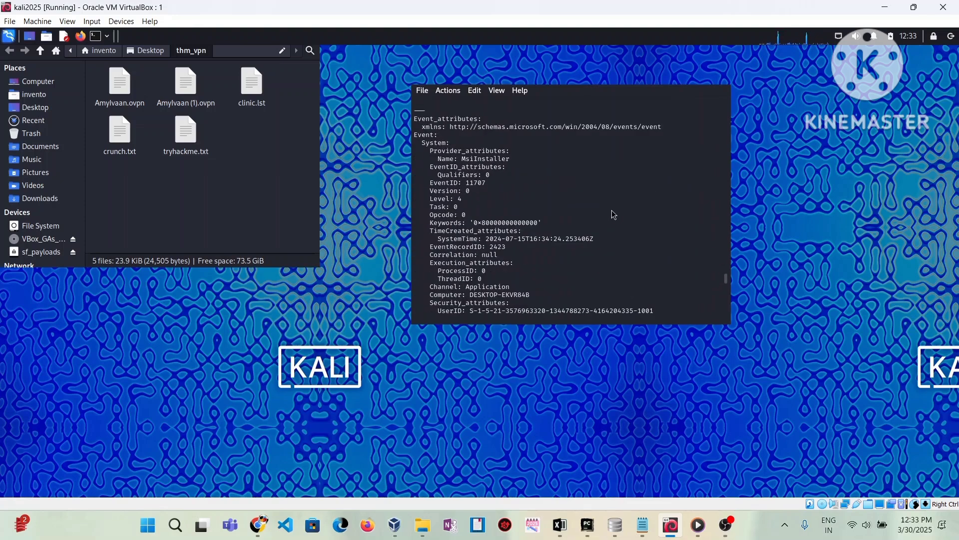
scroll(613, 214, down, 5)
scroll(613, 214, down, 20)
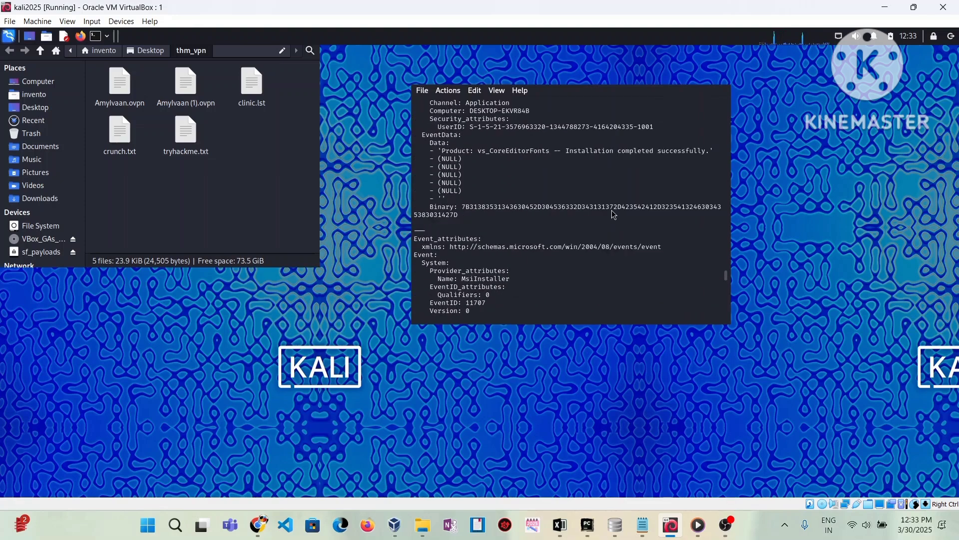
scroll(613, 214, down, 7)
scroll(614, 214, up, 7)
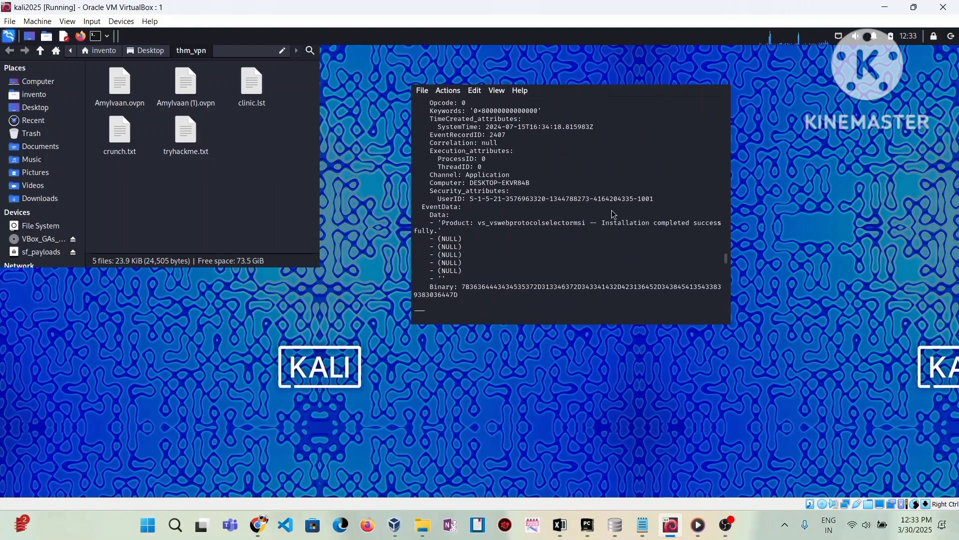
scroll(614, 214, down, 7)
scroll(613, 214, up, 12)
scroll(613, 214, down, 15)
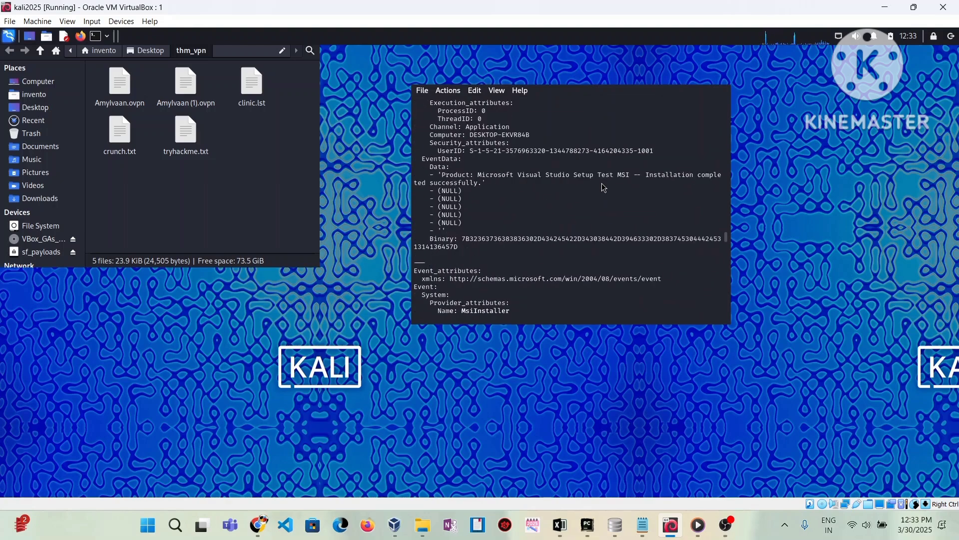
scroll(600, 174, up, 20)
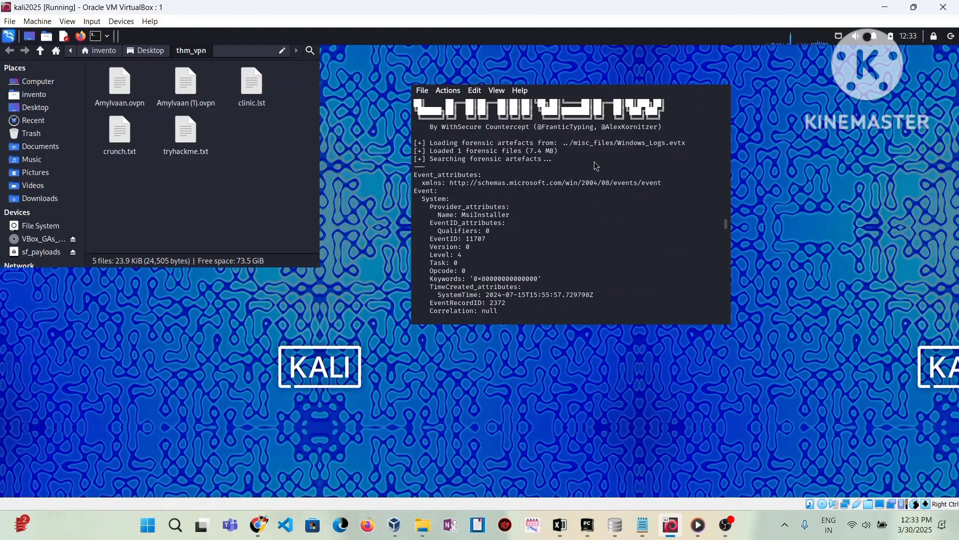
scroll(594, 144, down, 15)
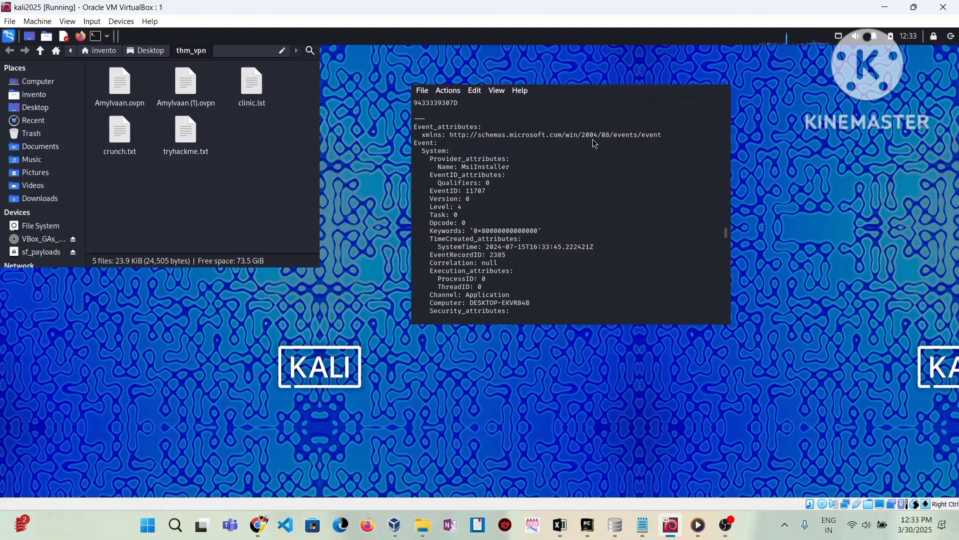
scroll(595, 143, up, 5)
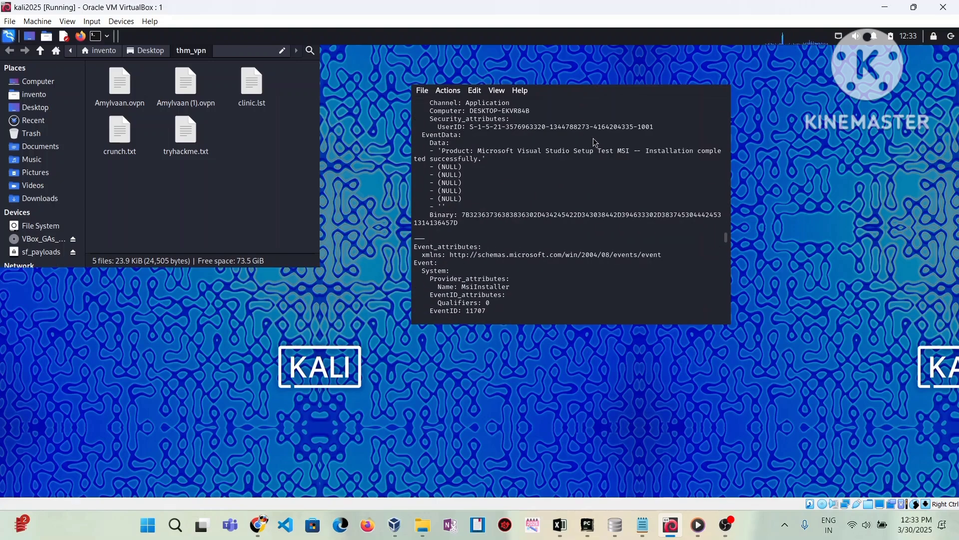
scroll(595, 143, down, 15)
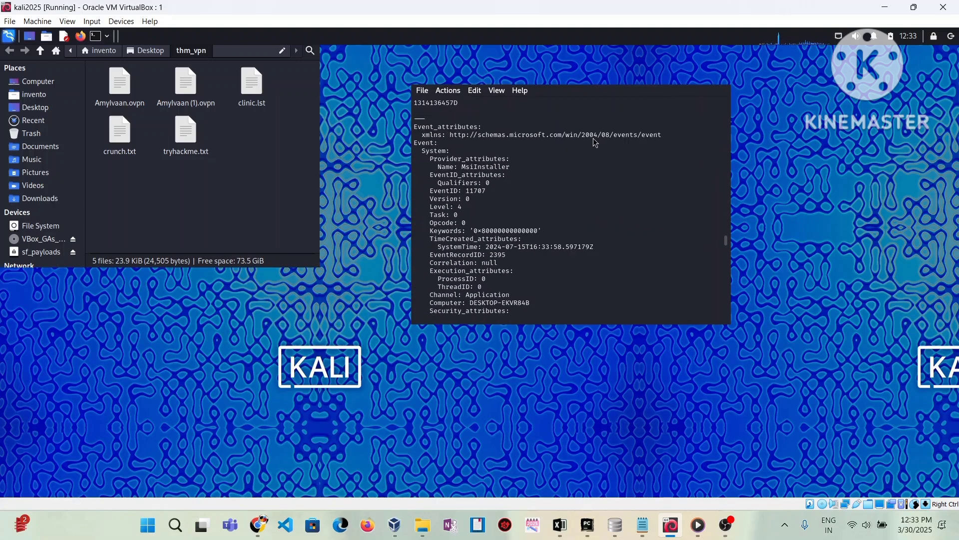
scroll(597, 143, down, 18)
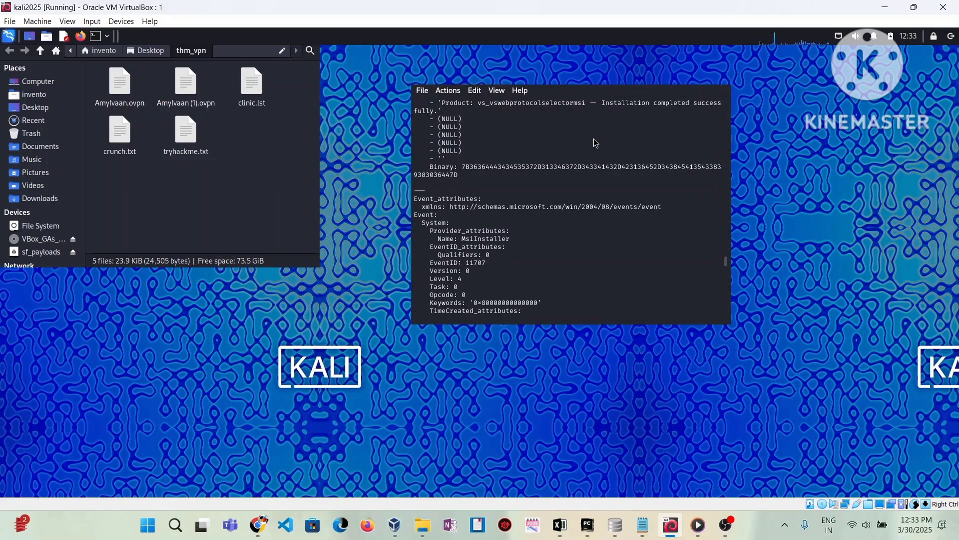
scroll(597, 144, down, 15)
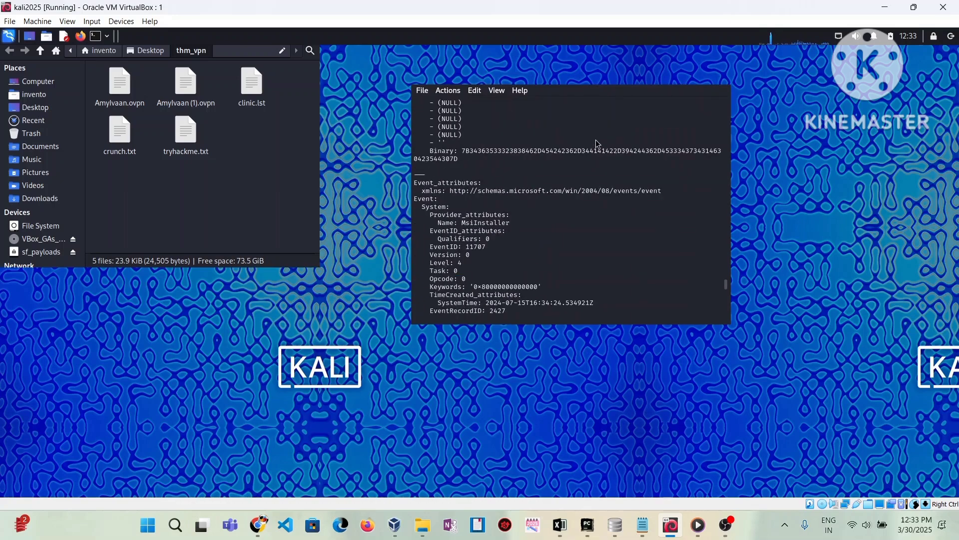
scroll(600, 144, down, 15)
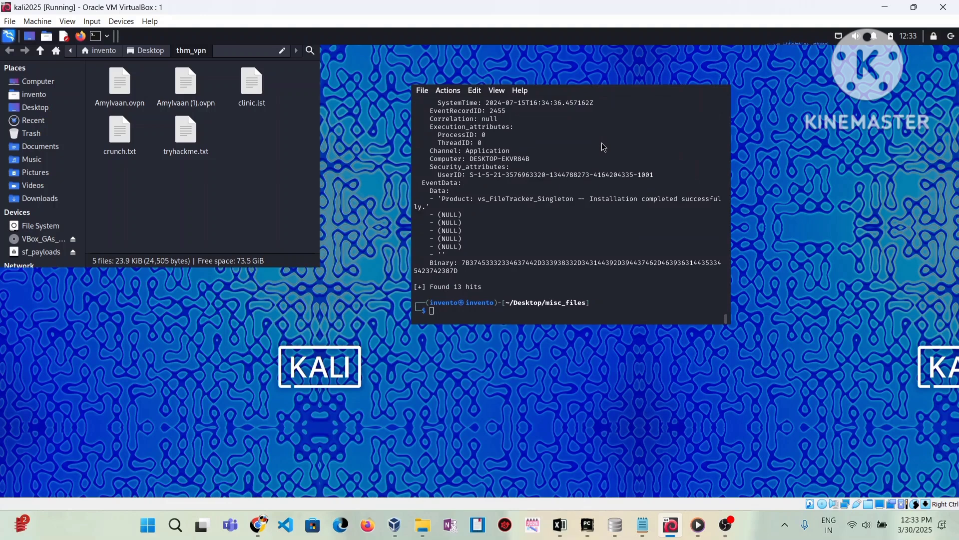
- Search Windows_Logs.evtx for '==' base64 padding, finding 2 hits
key(Up)
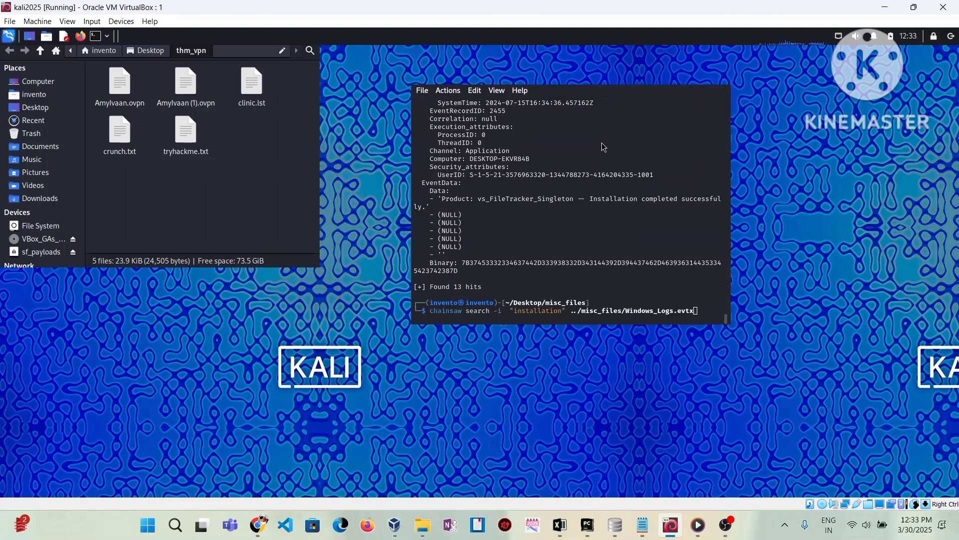
key(Left)
key(Left)
key(Left)
key(Left)
key(Left)
key(Left)
key(Left)
key(Left)
key(Left)
key(Left)
key(Left)
key(Left)
key(Left)
key(Left)
key(Left)
key(Left)
key(Left)
key(Left)
key(Left)
key(Left)
key(Left)
key(Left)
key(Left)
key(Left)
key(Left)
key(Left)
key(BackSpace)
key(BackSpace)
key(BackSpace)
key(BackSpace)
key(BackSpace)
key(BackSpace)
key(BackSpace)
key(BackSpace)
key(BackSpace)
key(BackSpace)
key(BackSpace)
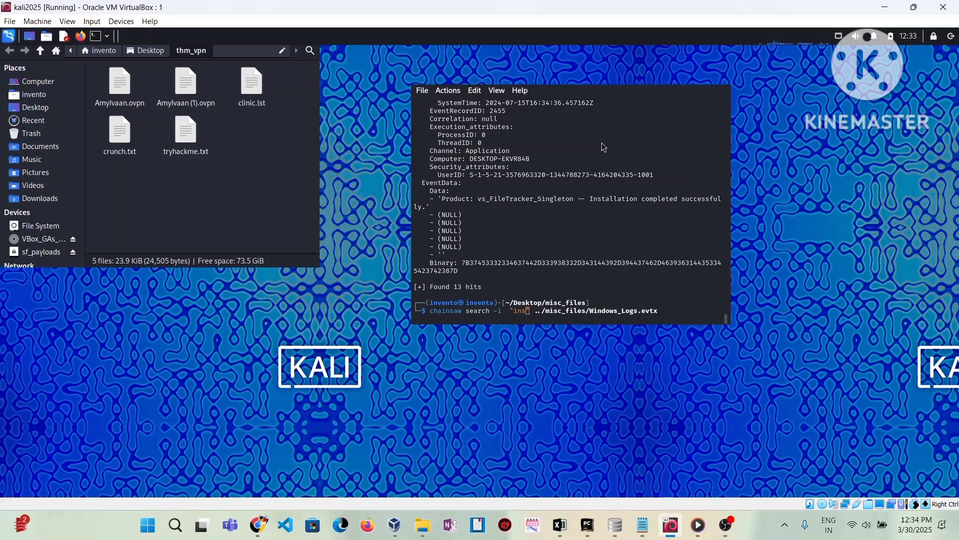
key(BackSpace)
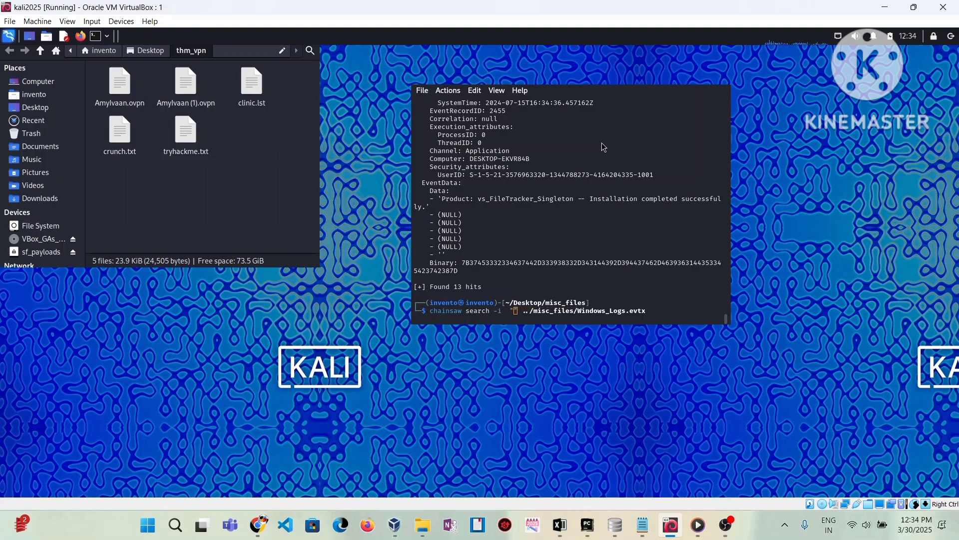
text(==)
key(Return)
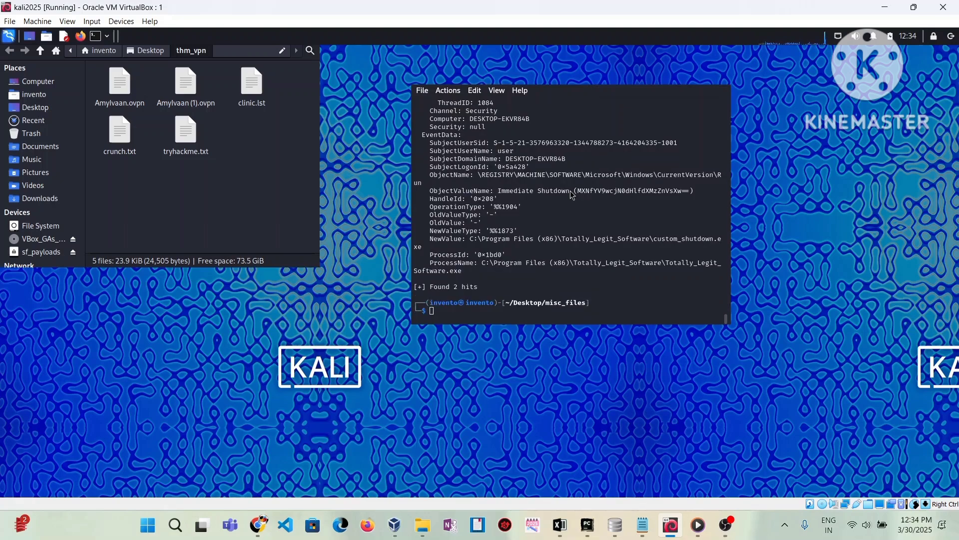
- Select the base64 strings in the ObjectValueName and EventData lines of both events
drag(573, 194, 665, 189)
scroll(575, 190, up, 10)
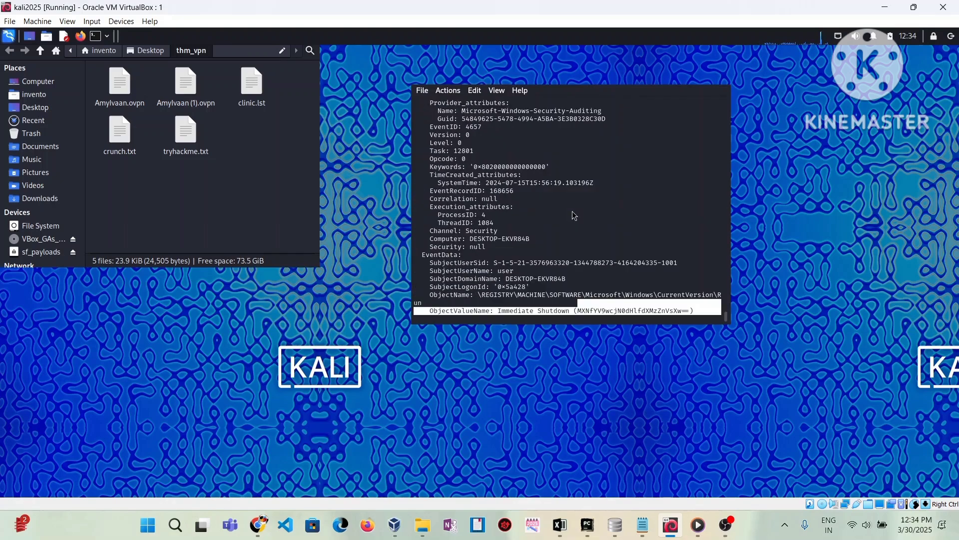
scroll(575, 215, up, 10)
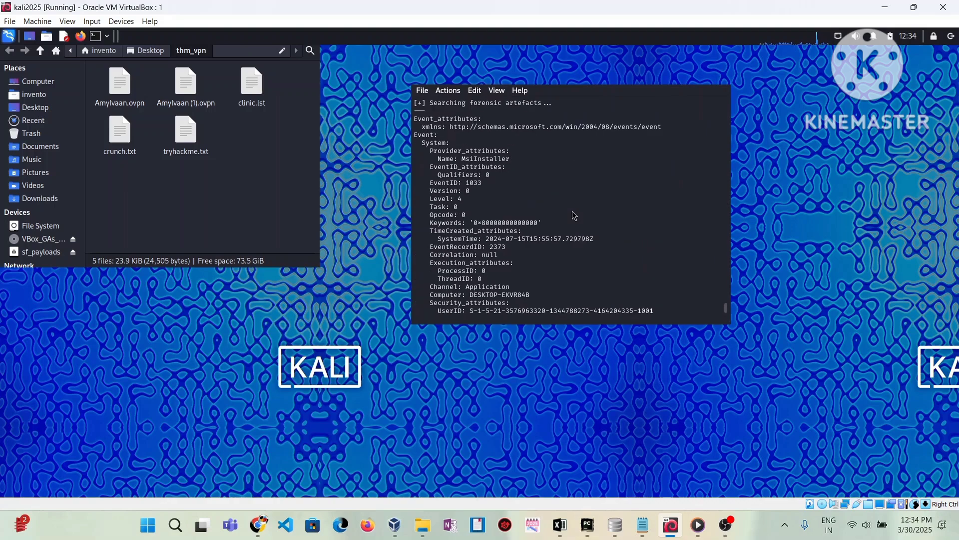
scroll(575, 215, down, 10)
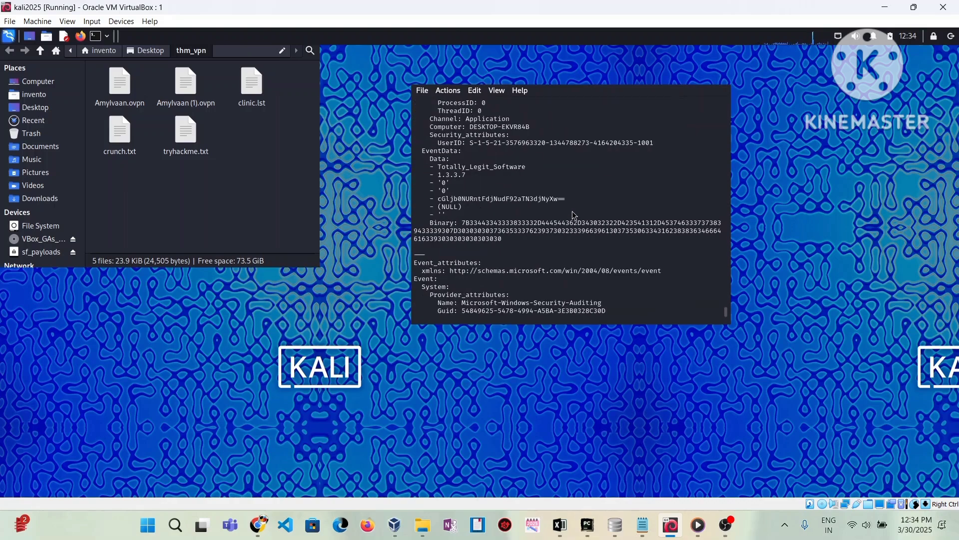
scroll(574, 216, down, 6)
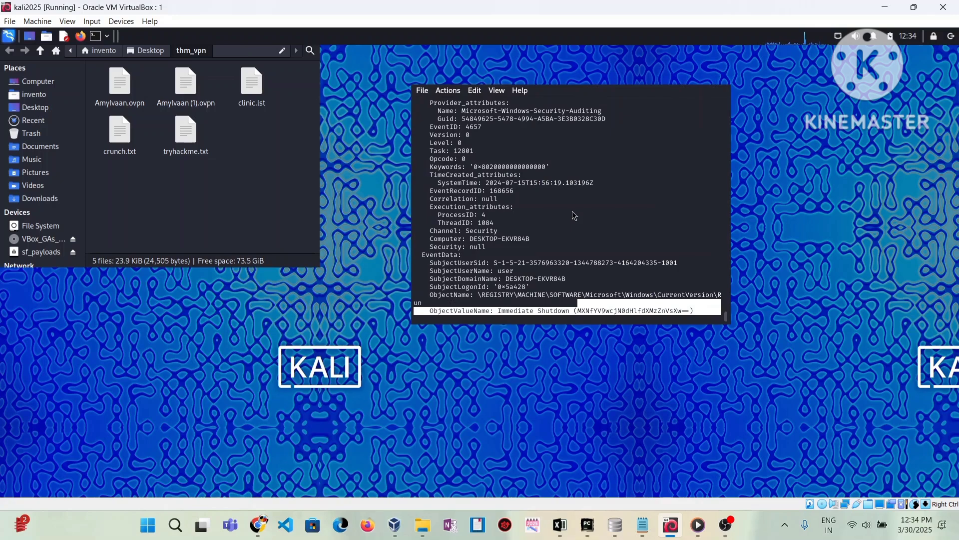
scroll(574, 215, down, 5)
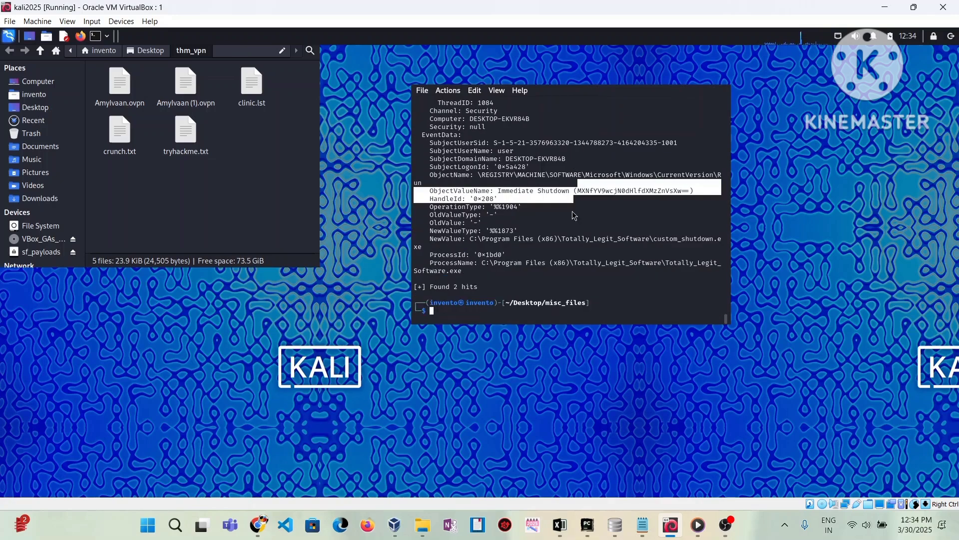
scroll(574, 215, up, 12)
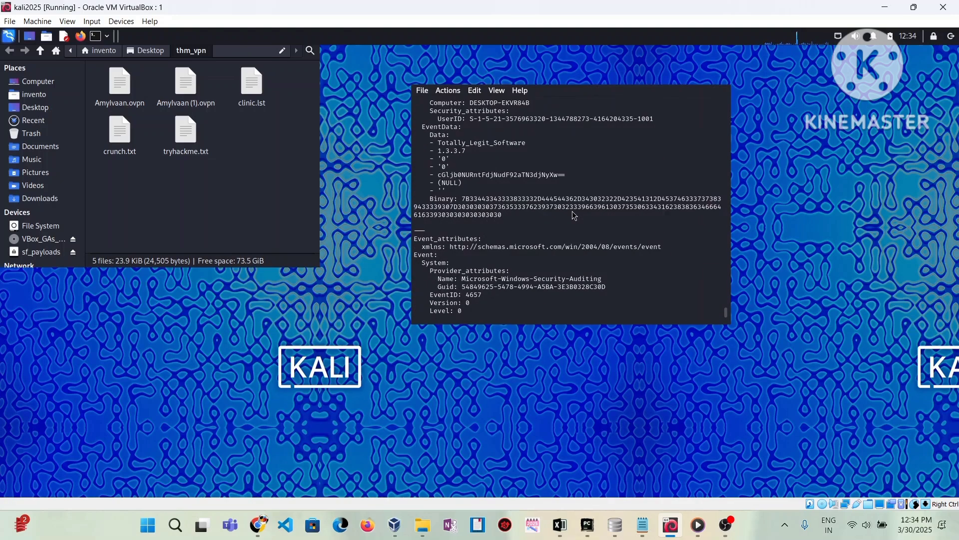
scroll(574, 216, down, 2)
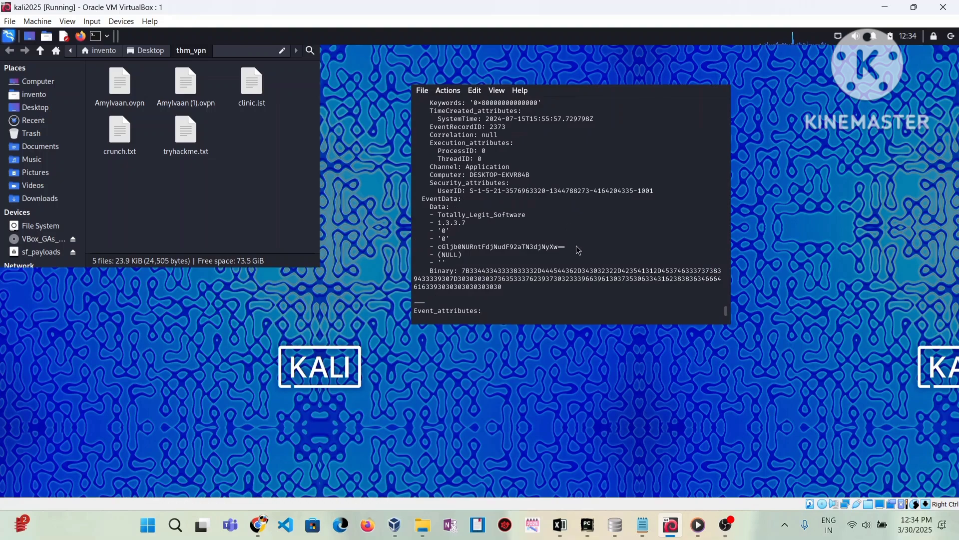
drag(580, 248, 424, 240)
scroll(553, 248, down, 10)
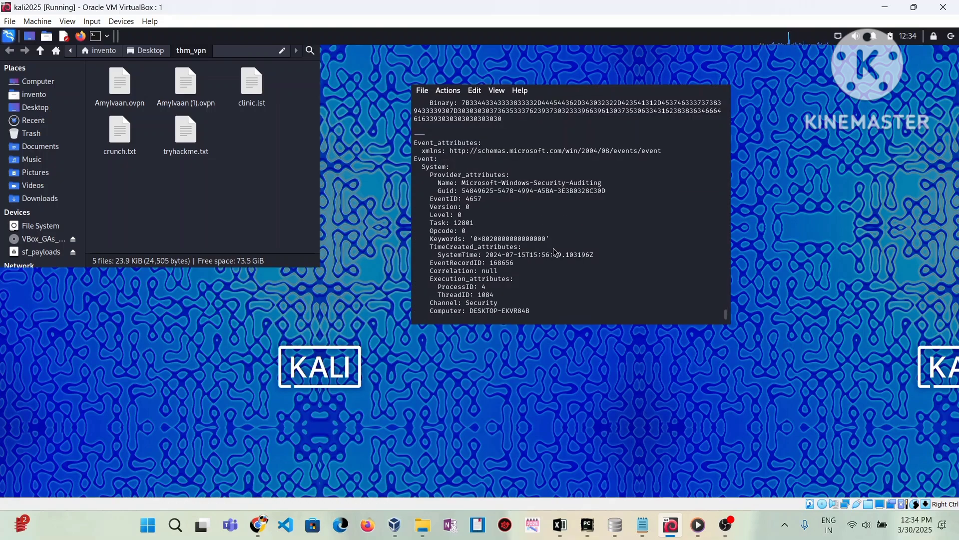
- Shorten the search term to a single '=' and rerun it, returning 217 hits
key(Up)
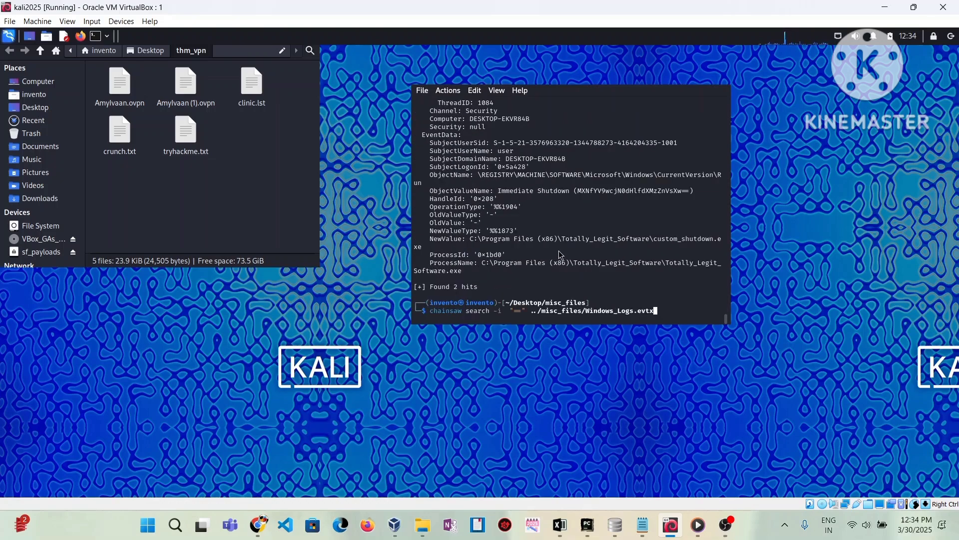
key(Left)
key(Left)
key(Left)
key(Left)
key(Left)
key(Left)
key(Left)
key(Left)
key(Left)
key(Left)
key(Left)
key(Left)
key(Left)
key(Left)
key(Left)
key(Left)
key(Left)
key(Left)
key(Left)
key(Left)
key(BackSpace)
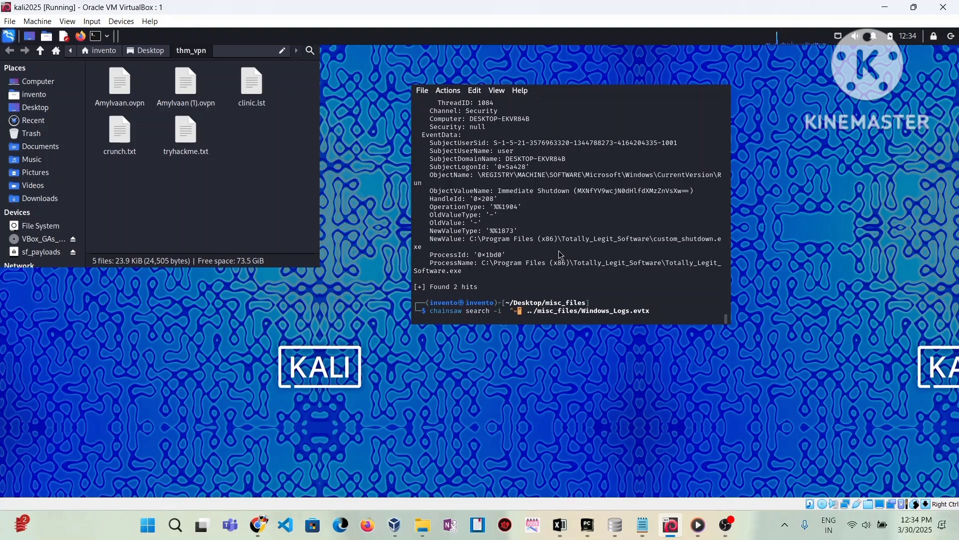
key(Return)
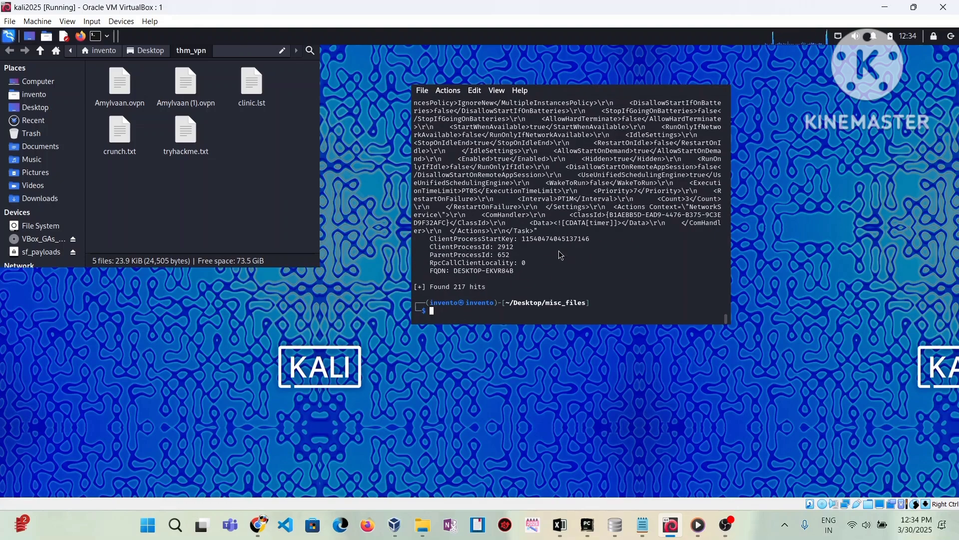
- Skim the 217 hits, then switch to OBS Studio to stop recording
scroll(560, 254, up, 10)
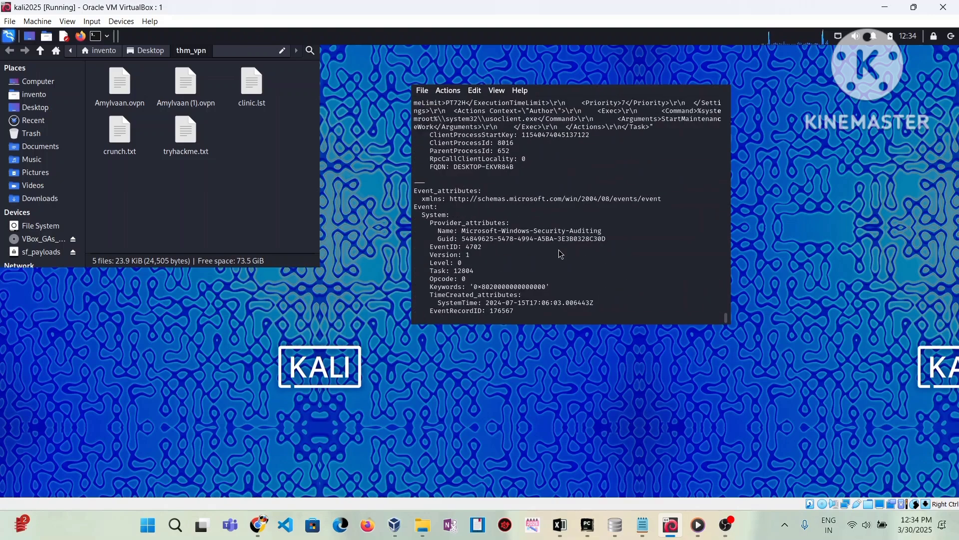
scroll(560, 254, up, 10)
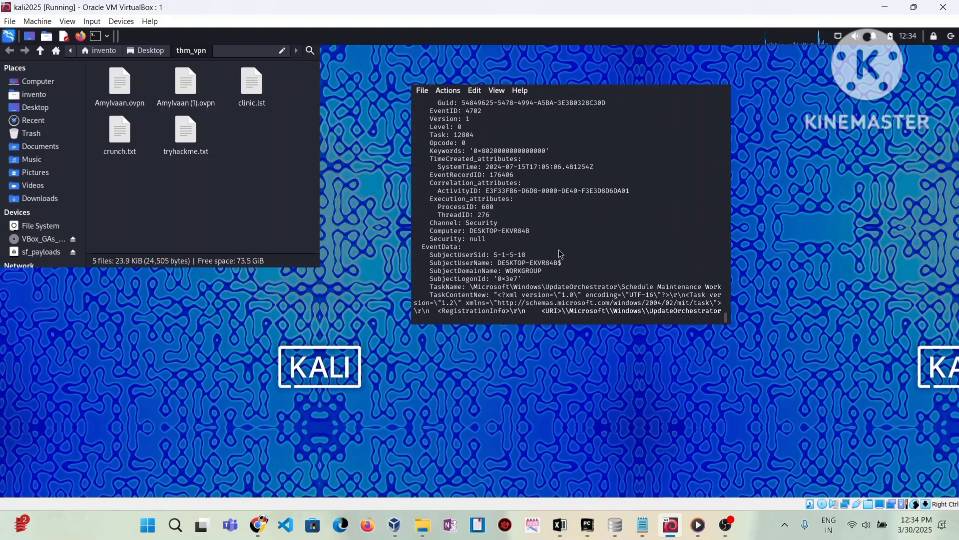
scroll(560, 254, down, 10)
scroll(560, 253, up, 15)
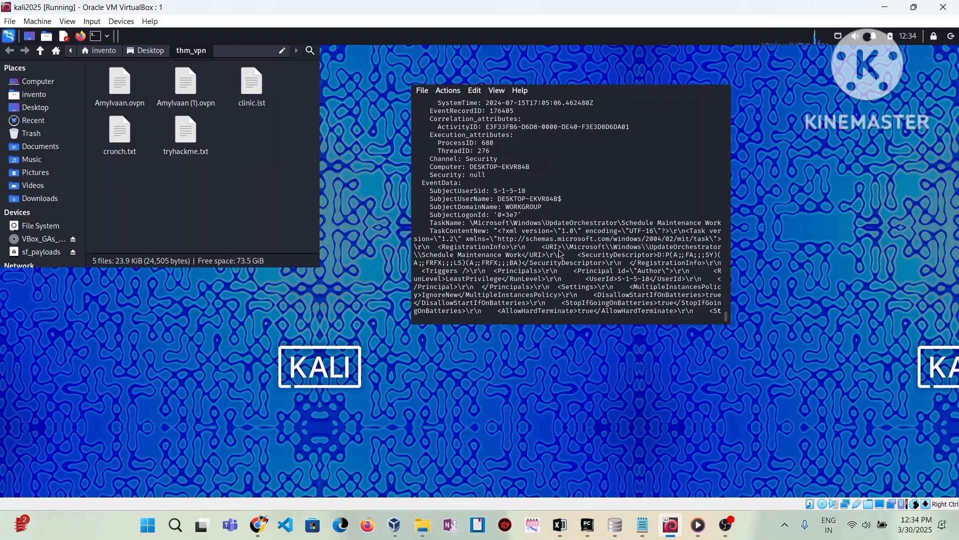
scroll(559, 253, up, 2)
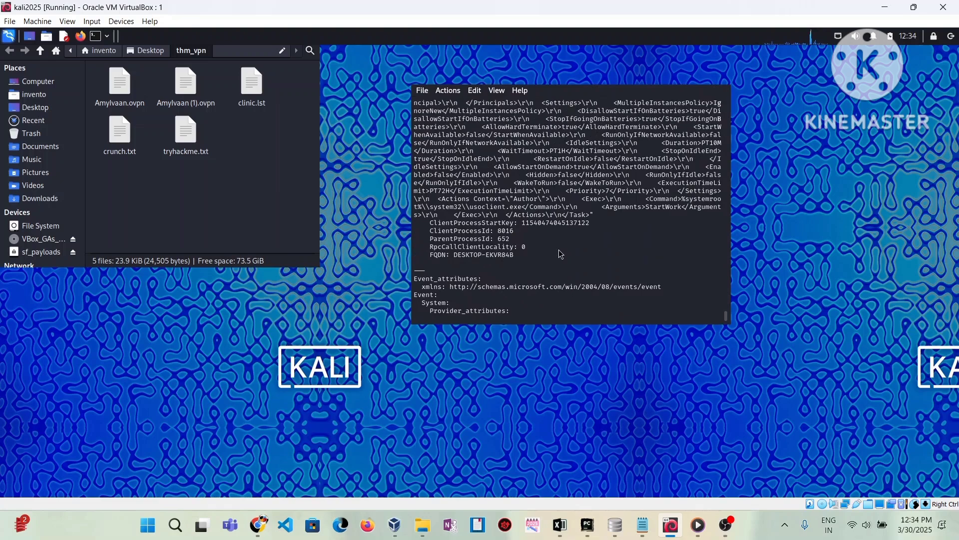
scroll(559, 253, down, 8)
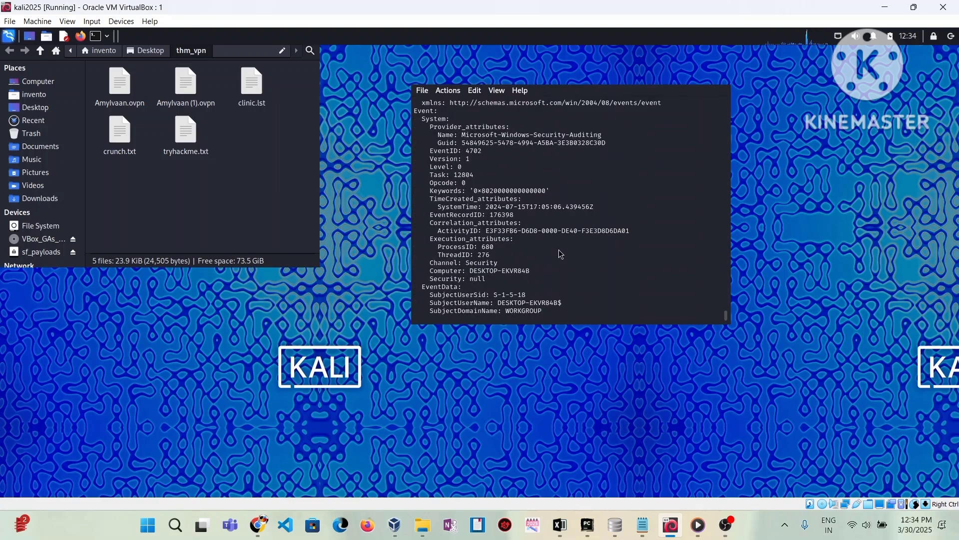
scroll(560, 253, up, 9)
scroll(560, 253, down, 16)
scroll(560, 254, up, 20)
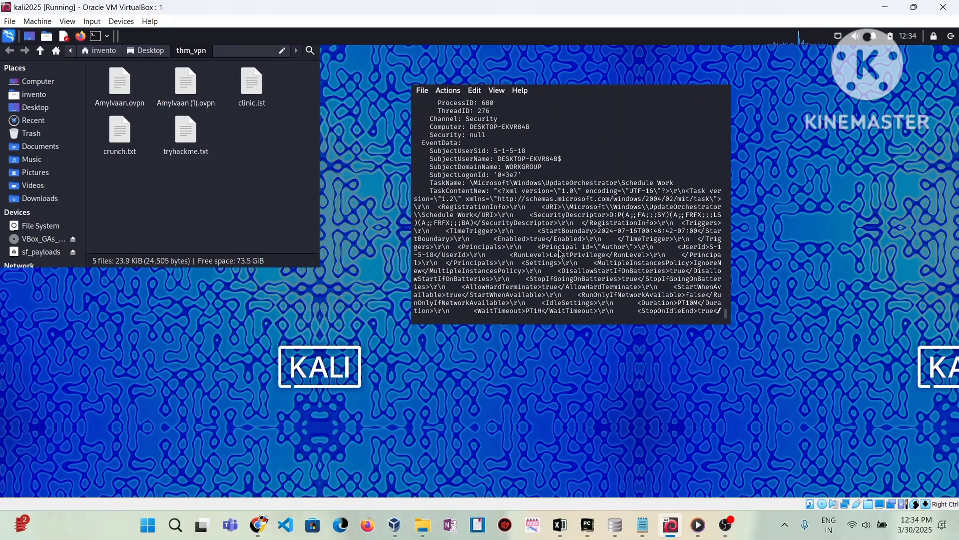
scroll(559, 252, up, 6)
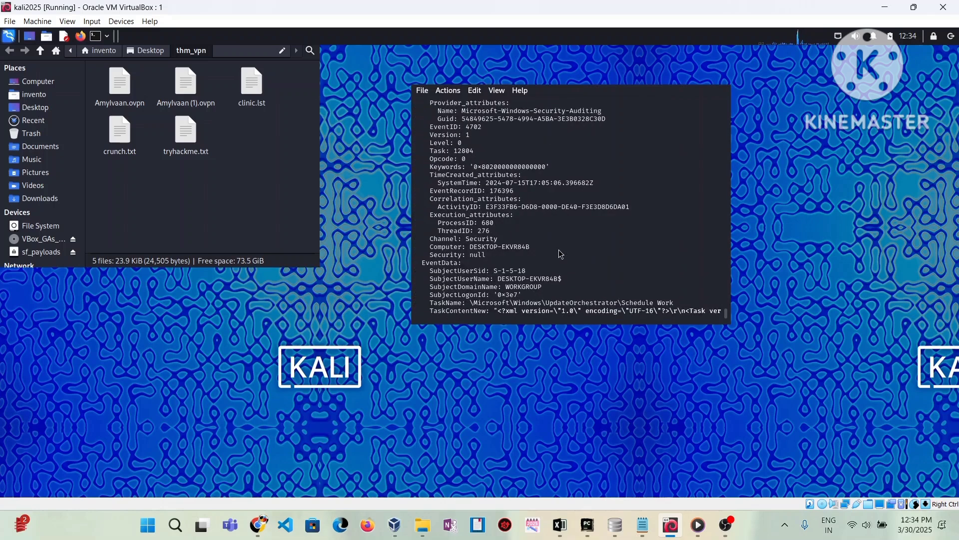
click(727, 526)
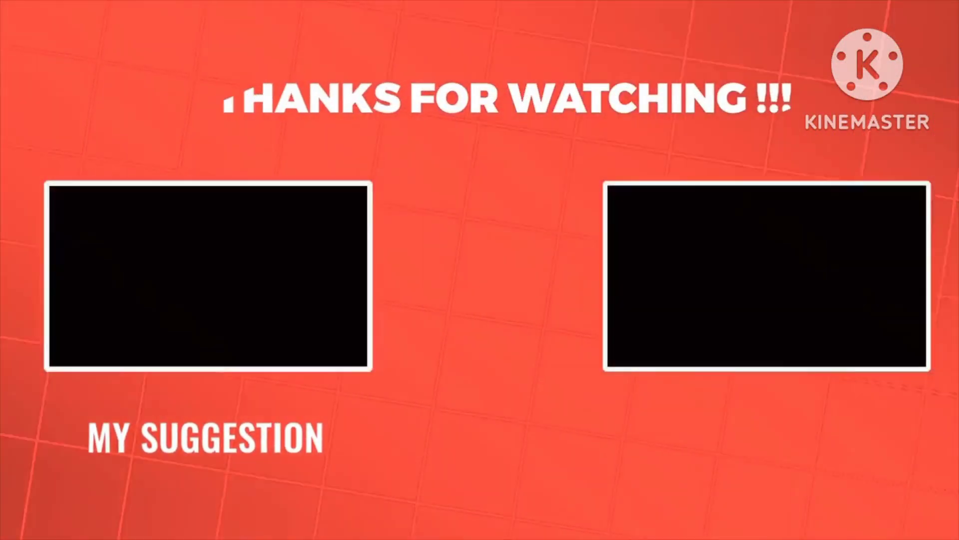